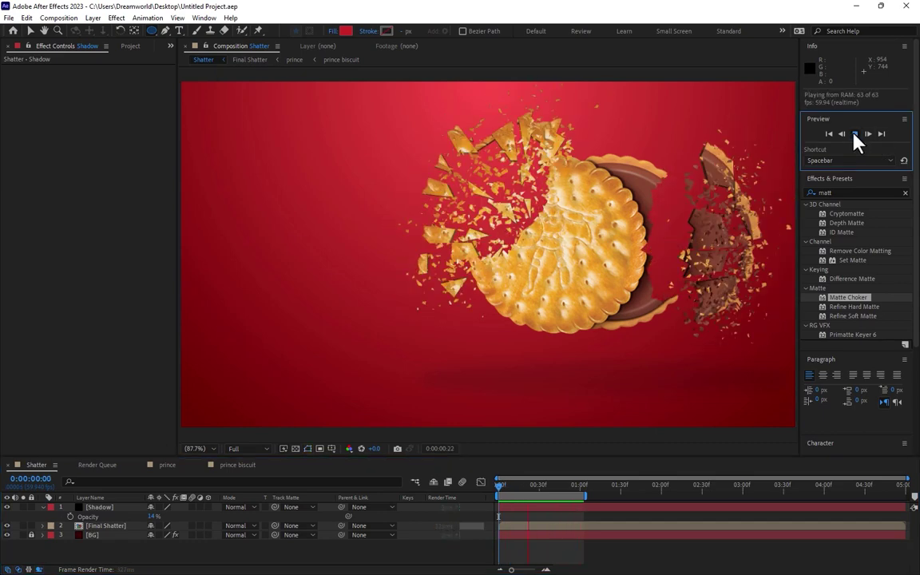
Inside the Final Shatter precomp, move the Mask layer's Mask 2 down and left.
double_click(110, 526)
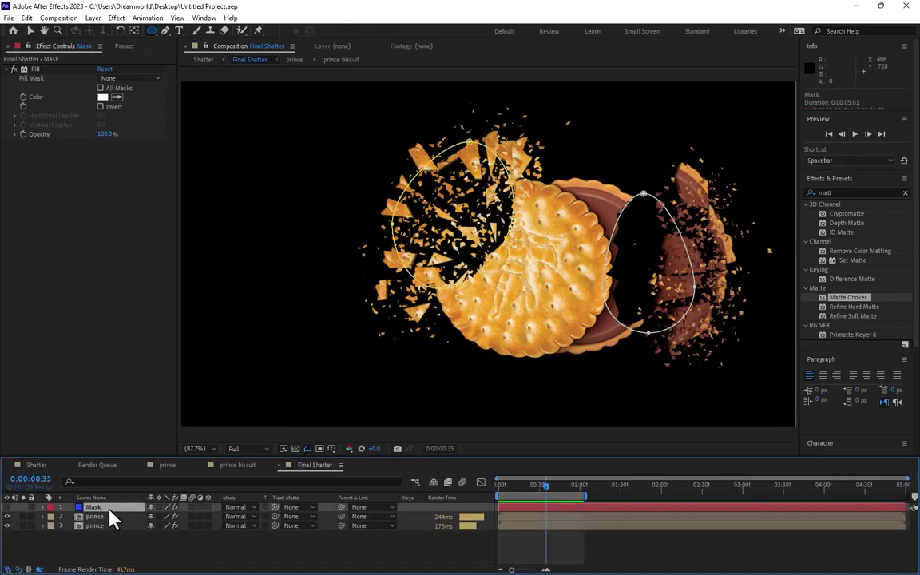
key(m)
click(88, 535)
key(v)
drag(647, 331, 579, 429)
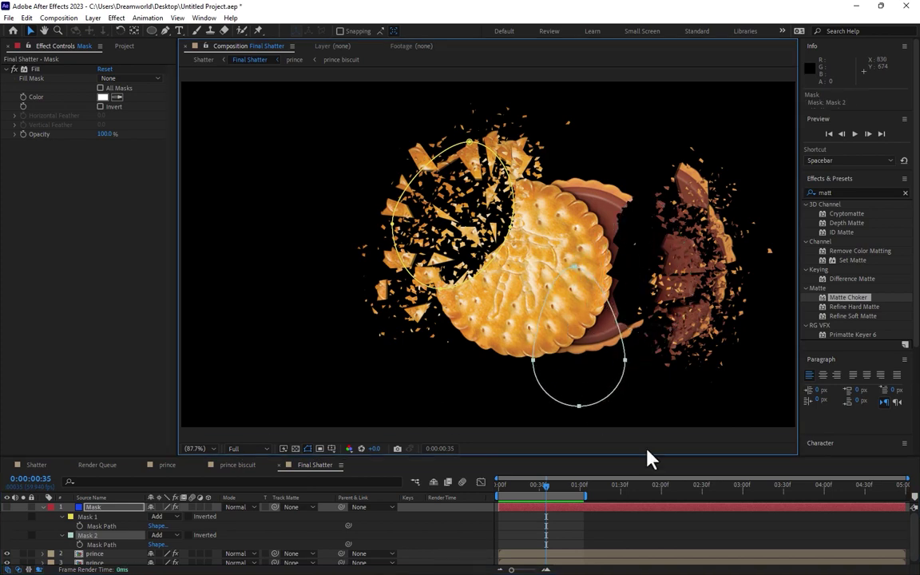
Preview Final Shatter, then rewind and preview the main Shatter comp.
click(855, 134)
click(36, 465)
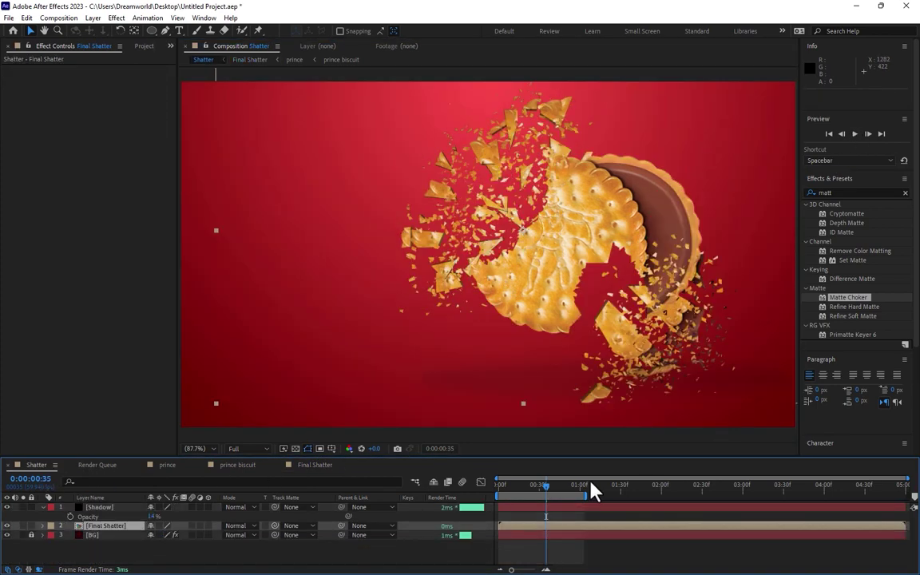
drag(595, 492, 500, 487)
click(855, 134)
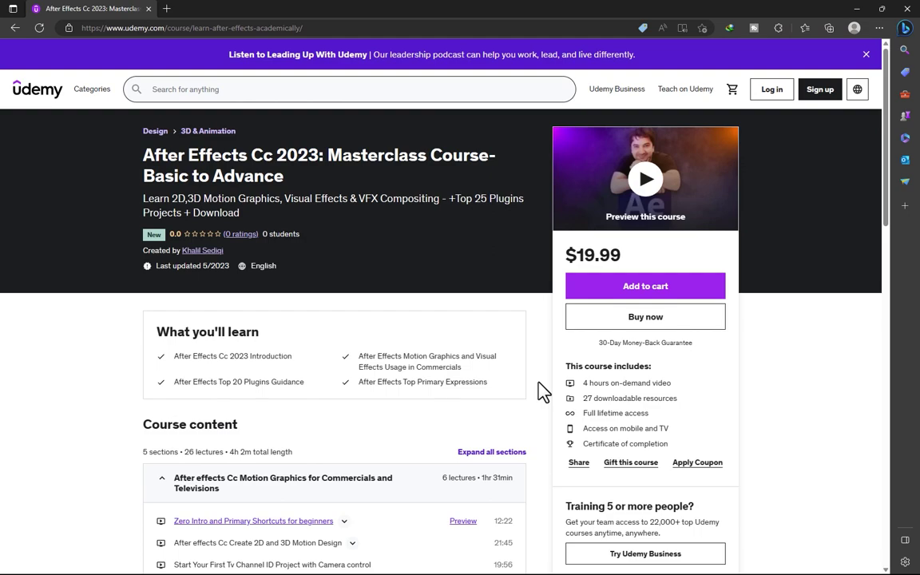
scroll(544, 392, down, 4)
scroll(543, 392, down, 4)
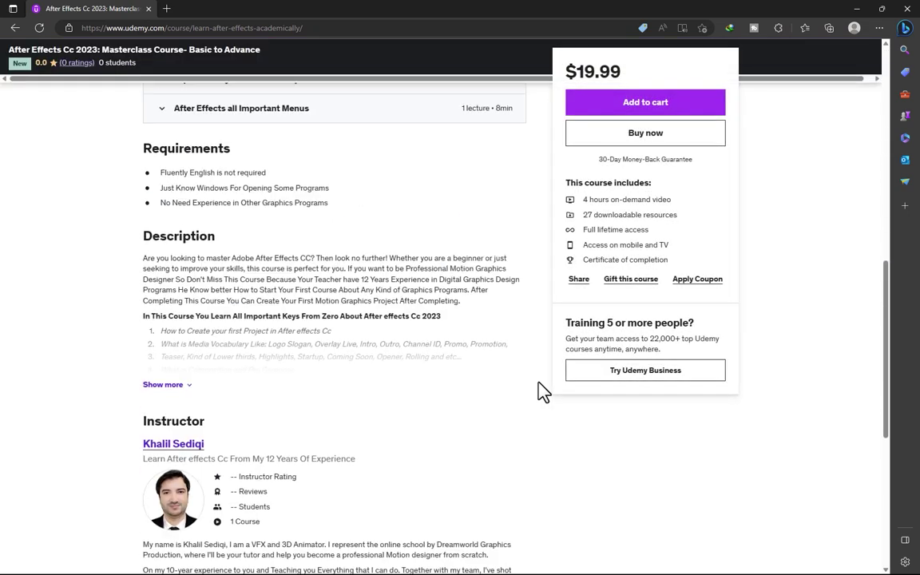
scroll(544, 392, up, 6)
scroll(541, 390, up, 2)
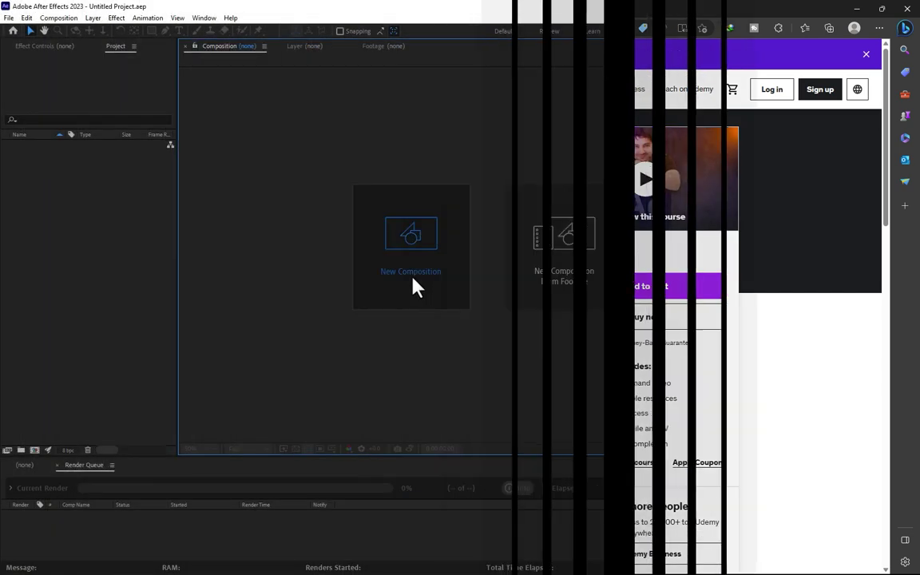
Create a 1280×720 composition named Shatter with a 0:00:05:00 duration.
click(414, 286)
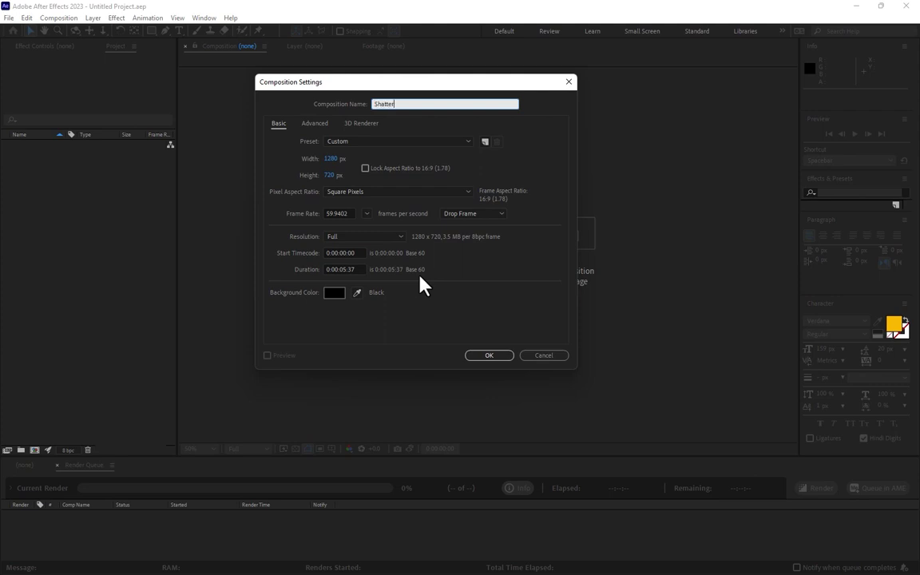
click(357, 269)
text(00)
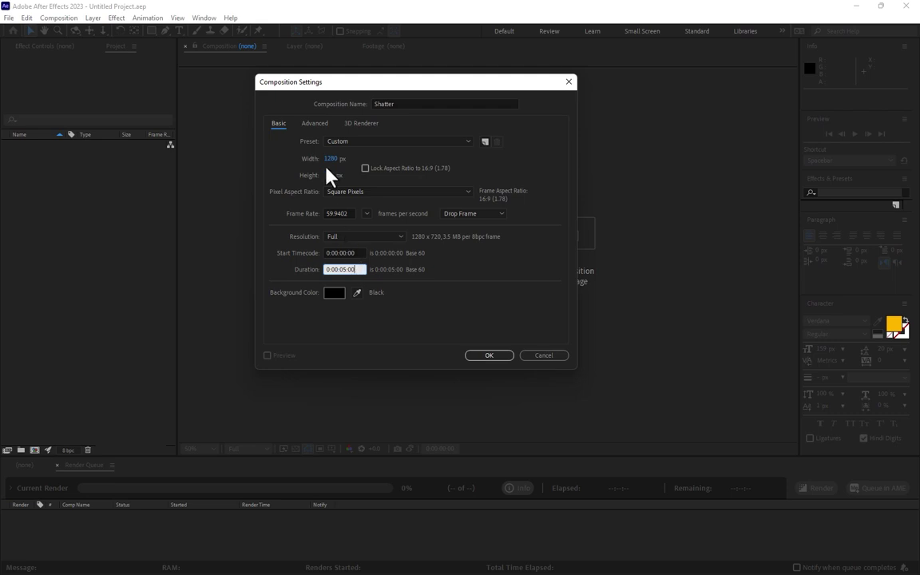
click(479, 357)
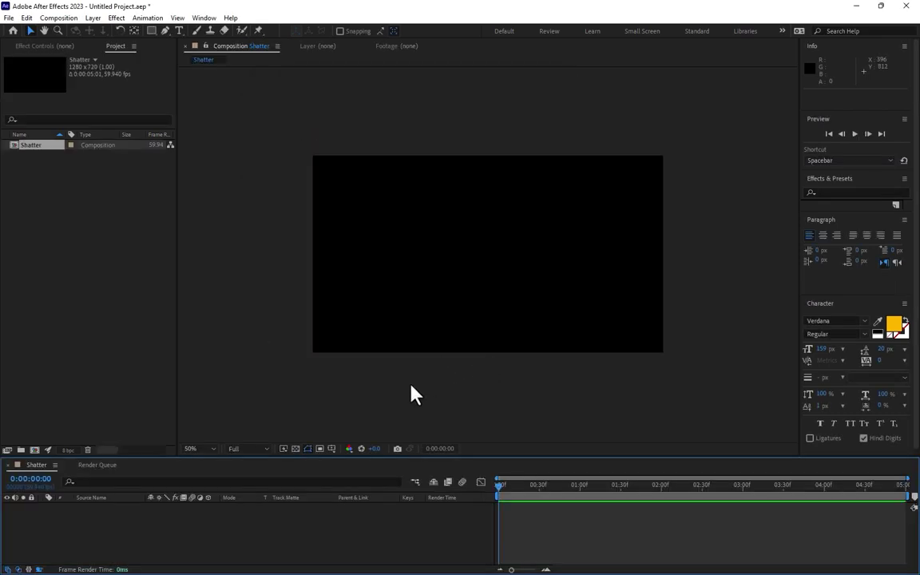
Add a dark red solid layer named BG to the Shatter comp.
key(ctrl+y)
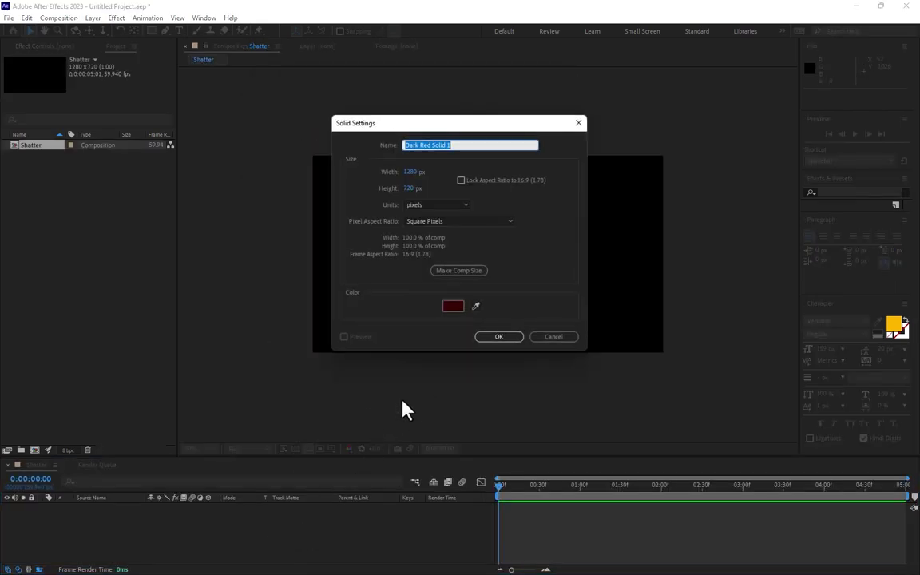
text(BG)
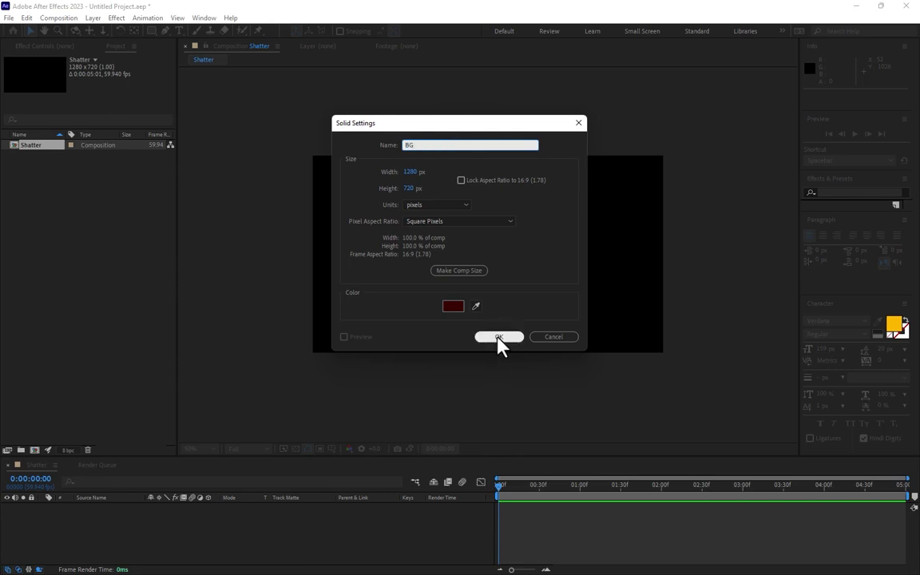
click(496, 337)
click(839, 192)
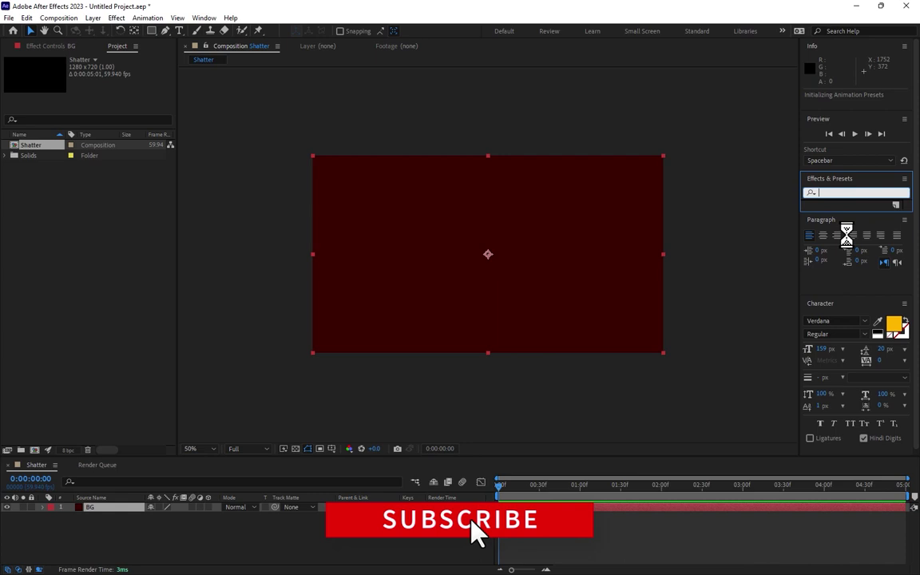
Apply the Gradient Ramp effect to the BG layer.
text(rr)
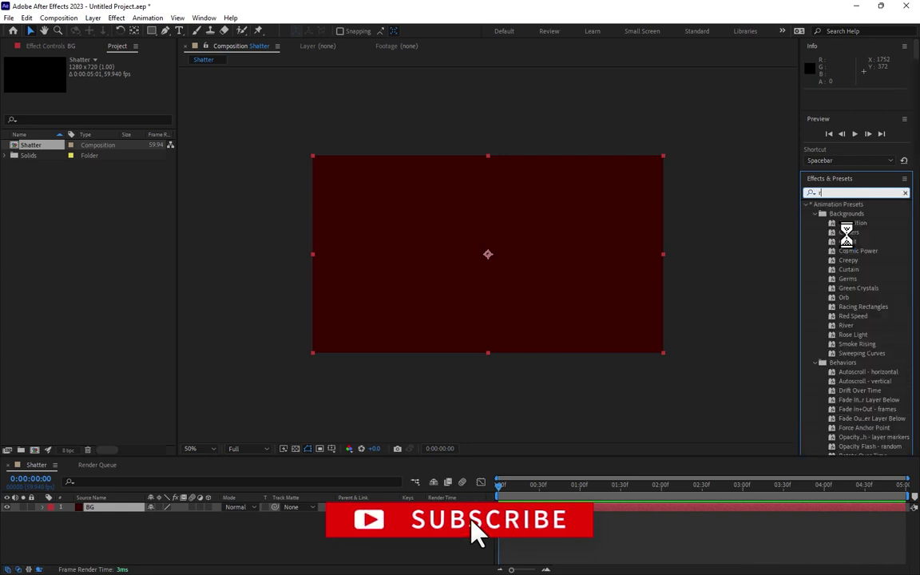
key(BackSpace)
key(BackSpace)
text(ramp)
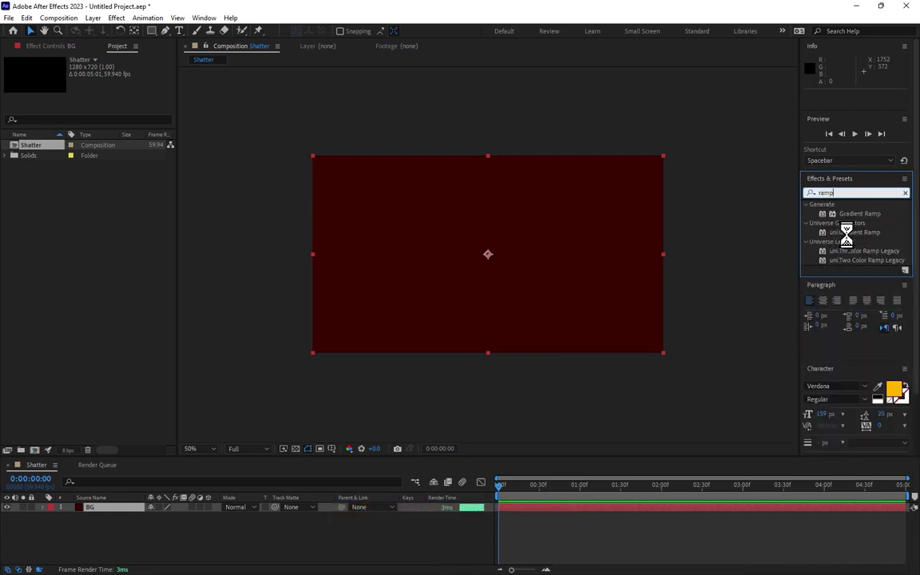
click(853, 214)
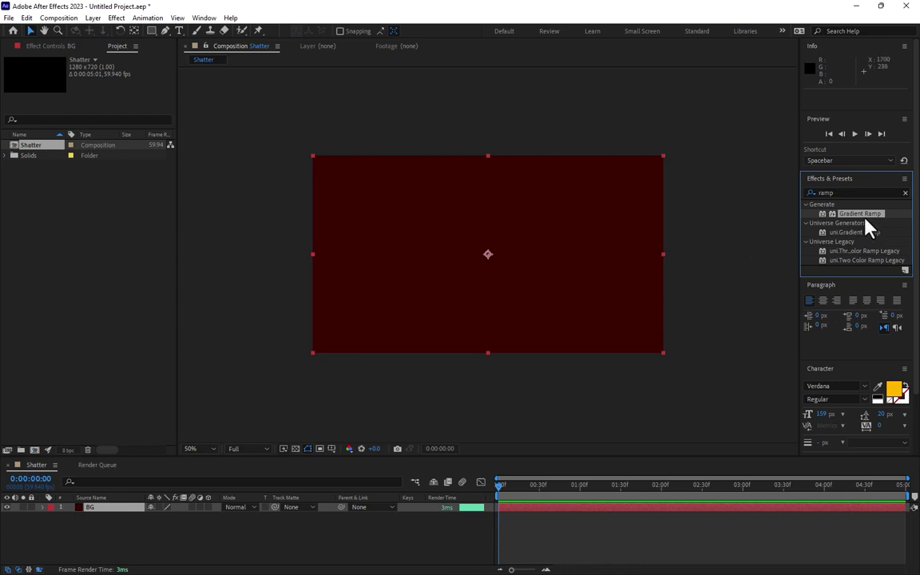
drag(866, 219, 579, 226)
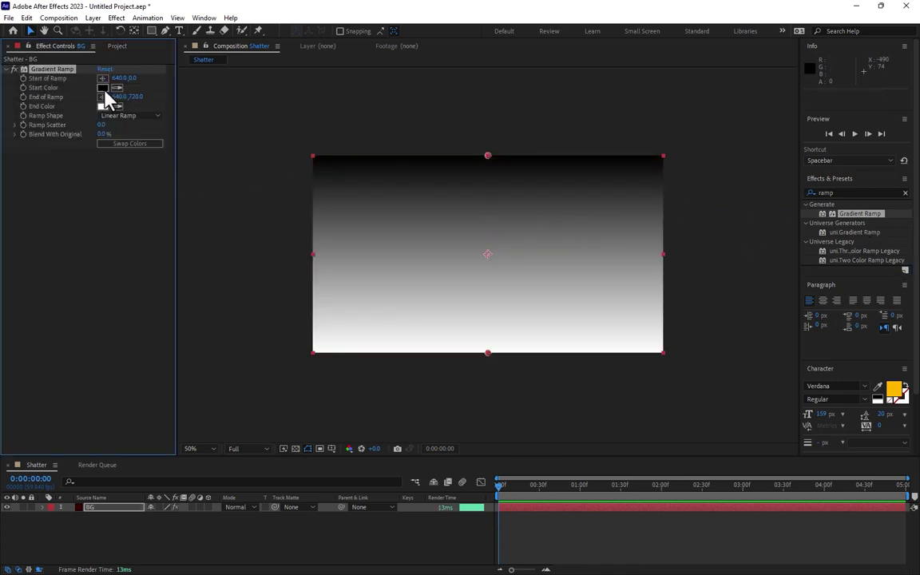
Set the ramp's start colour to a bright pinkish red and its end colour to dark red.
click(102, 88)
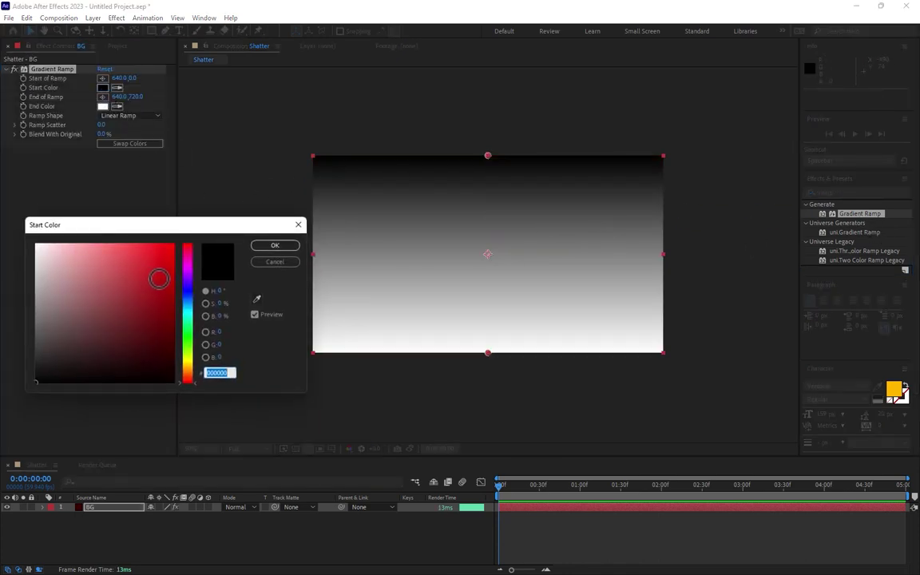
click(170, 278)
drag(170, 278, 172, 278)
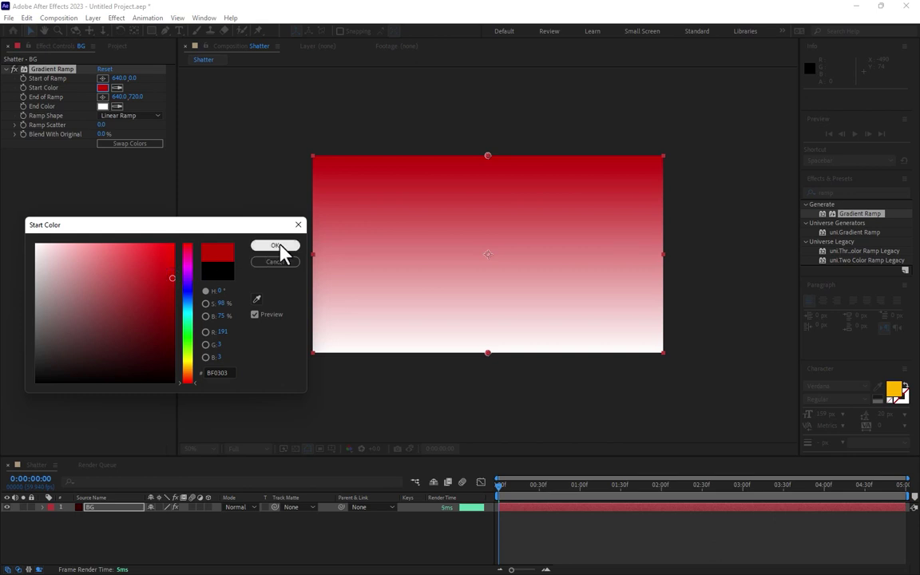
click(277, 247)
click(102, 106)
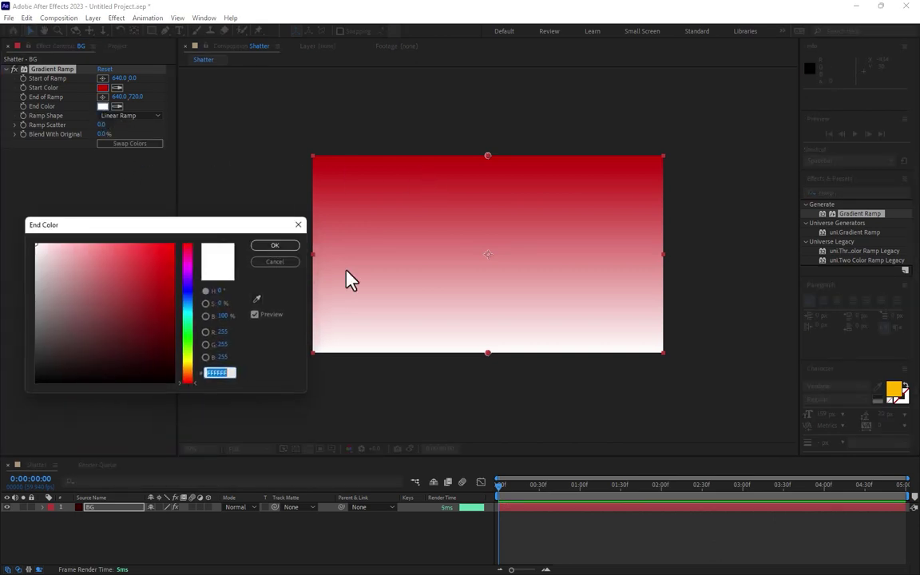
click(172, 325)
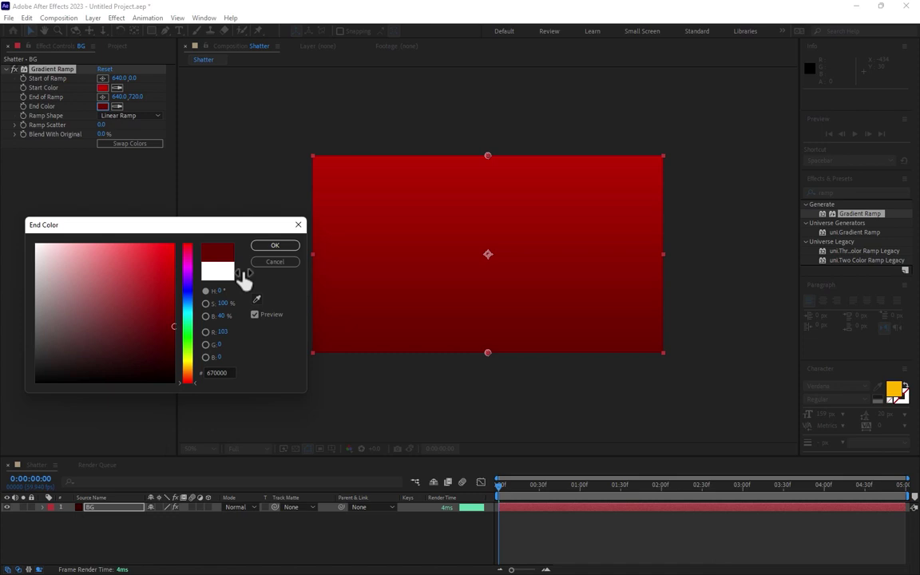
click(273, 246)
click(103, 88)
click(143, 242)
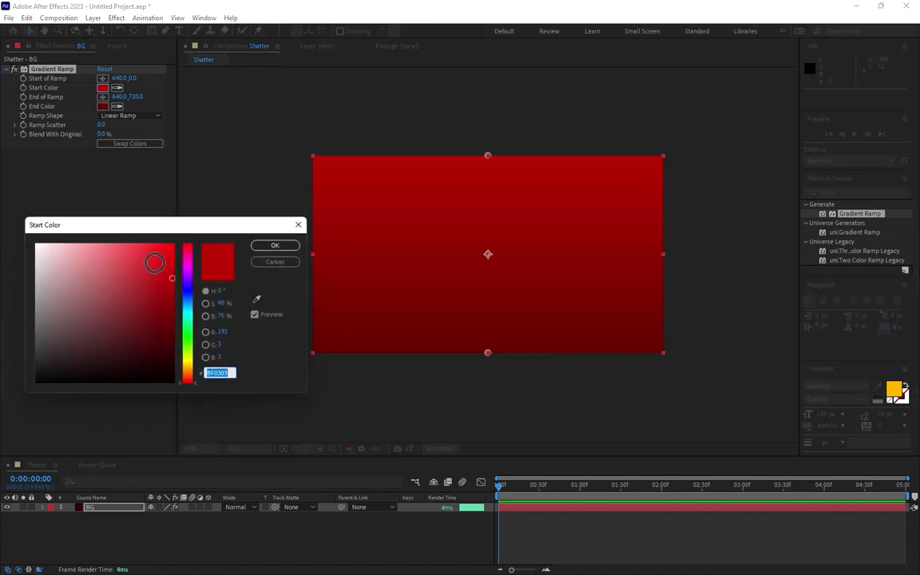
drag(143, 238, 123, 237)
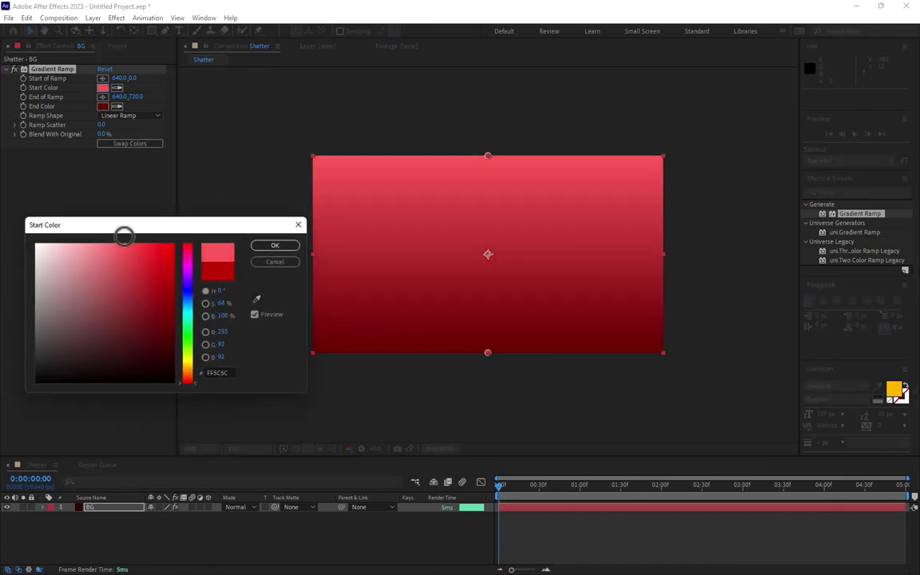
click(275, 247)
Make the ramp radial, centred near the top with its end point below the frame.
click(132, 120)
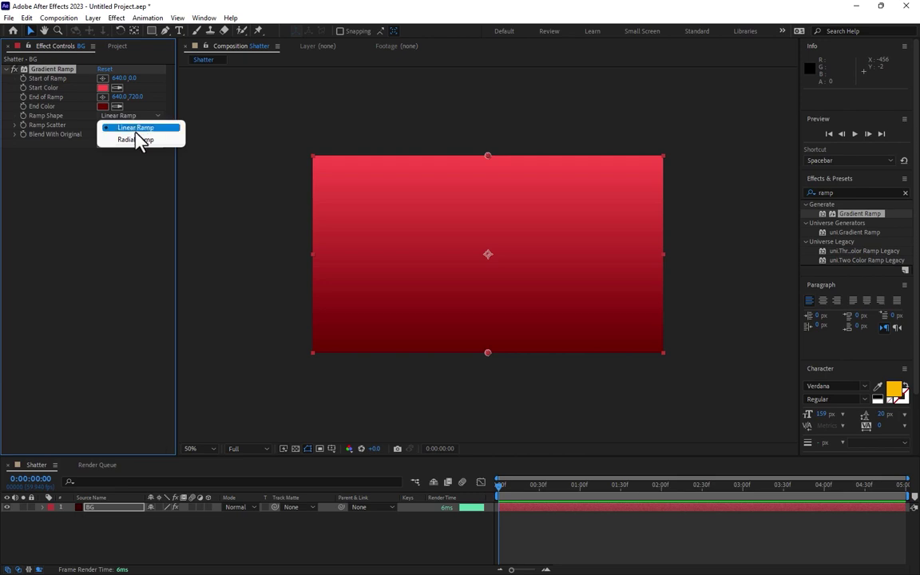
click(138, 139)
drag(488, 157, 486, 167)
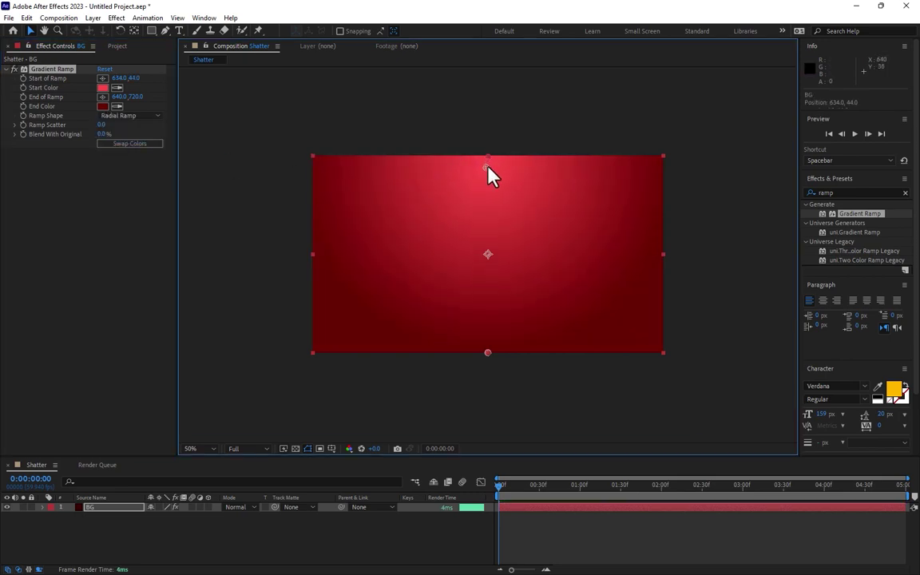
drag(488, 353, 484, 410)
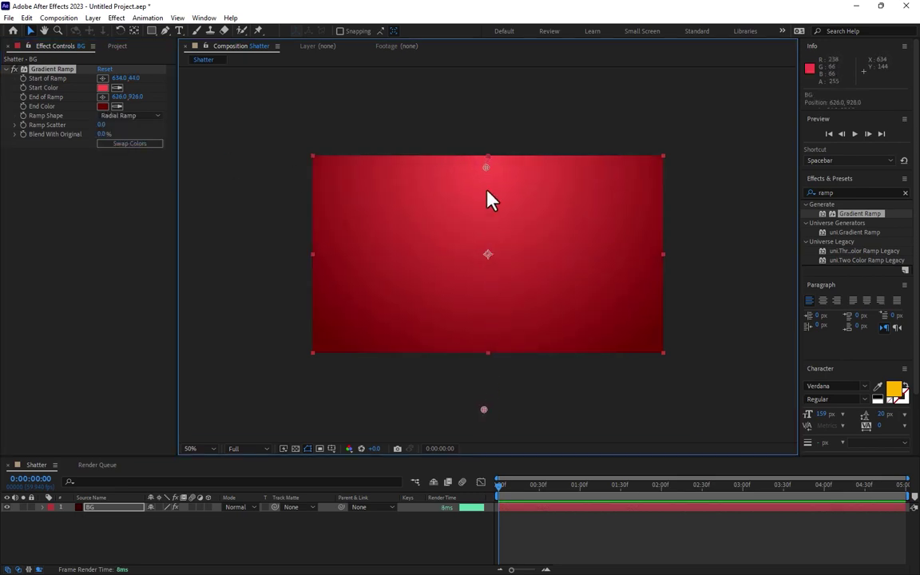
mouse_move(486, 167)
mouse_down()
mouse_move(483, 122)
mouse_move(487, 164)
mouse_up()
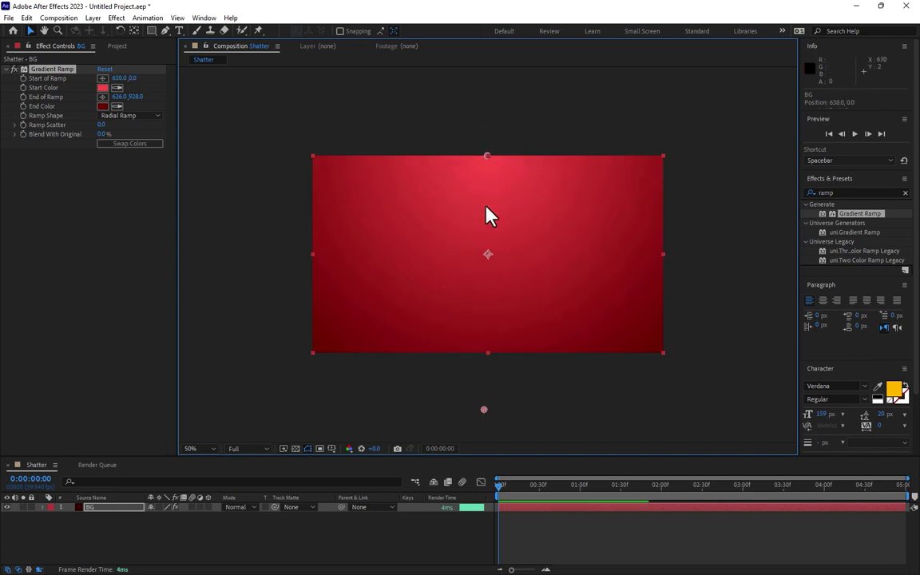
Import the prince biscuit PNG from the Desktop and place it in the Shatter comp.
click(116, 47)
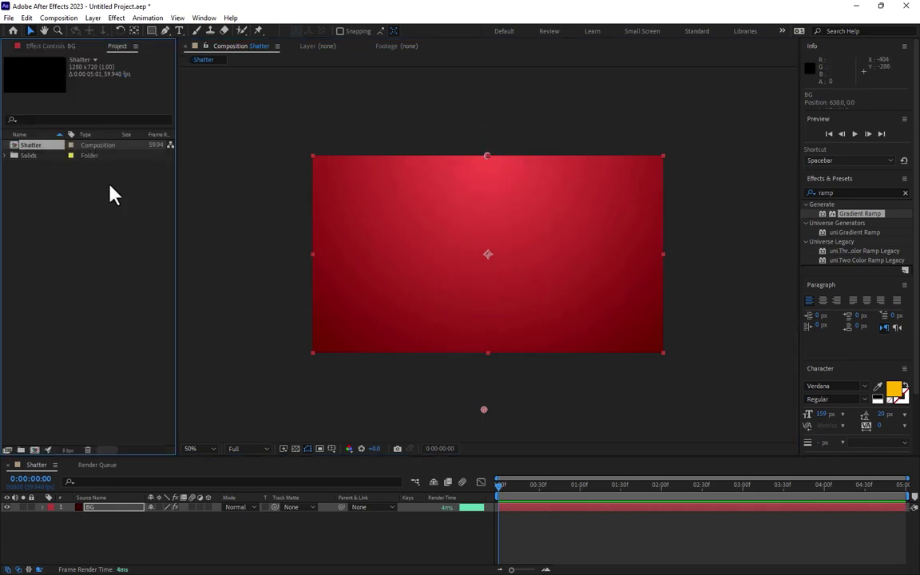
double_click(97, 259)
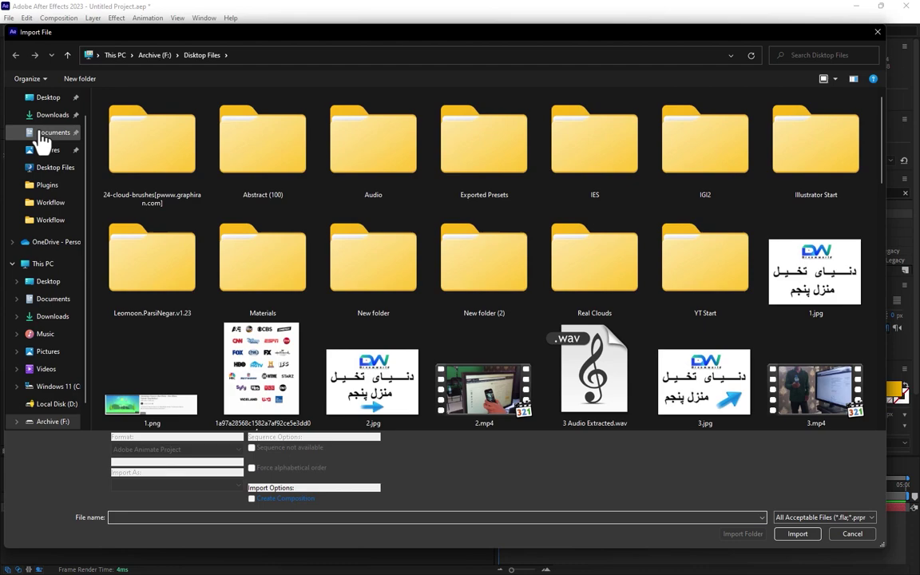
click(44, 96)
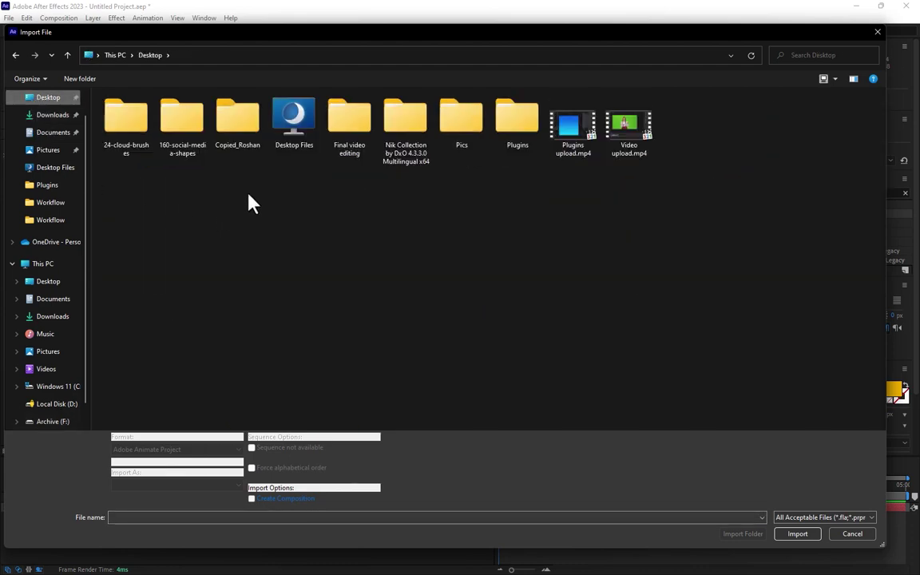
double_click(451, 132)
click(432, 407)
double_click(432, 409)
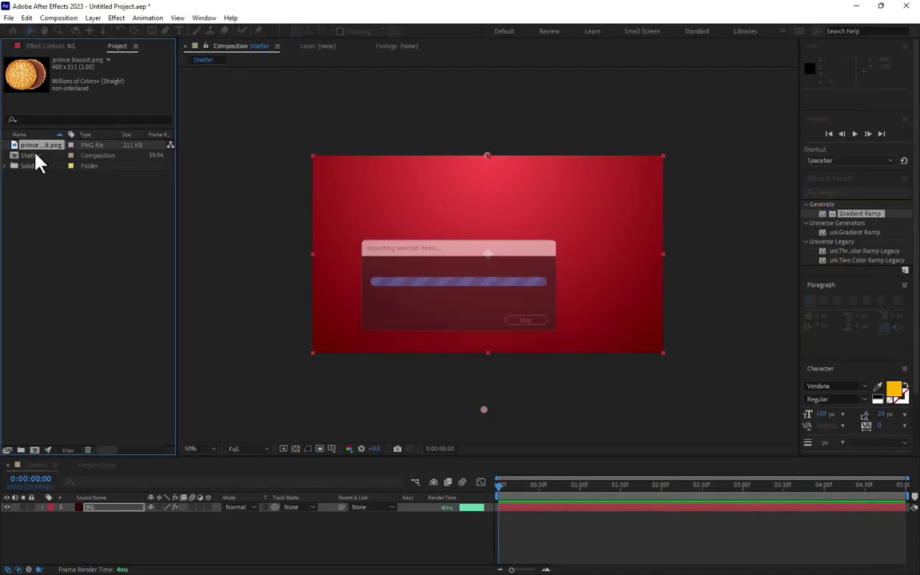
drag(36, 145, 492, 261)
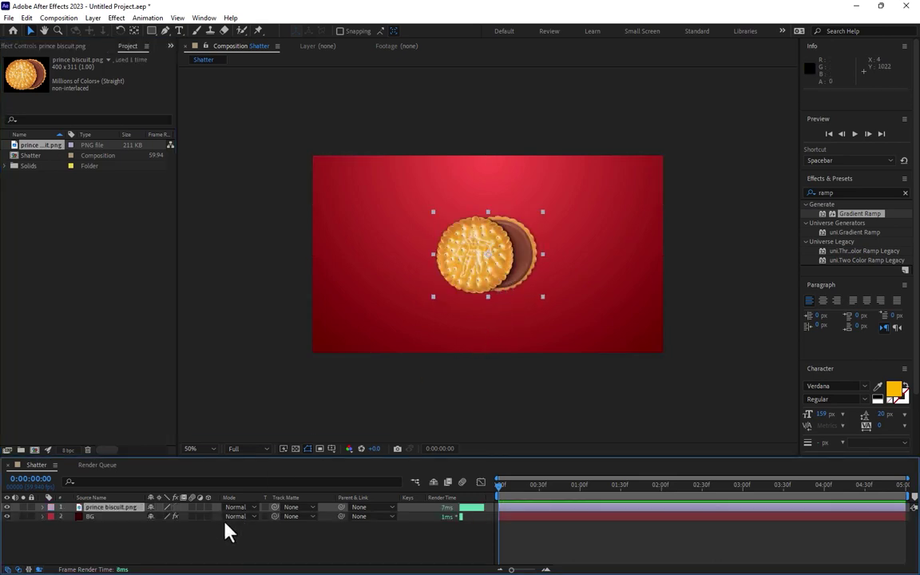
Scale the biscuit to 133%, shift it slightly right, and lock the BG layer.
key(s)
drag(175, 517, 206, 518)
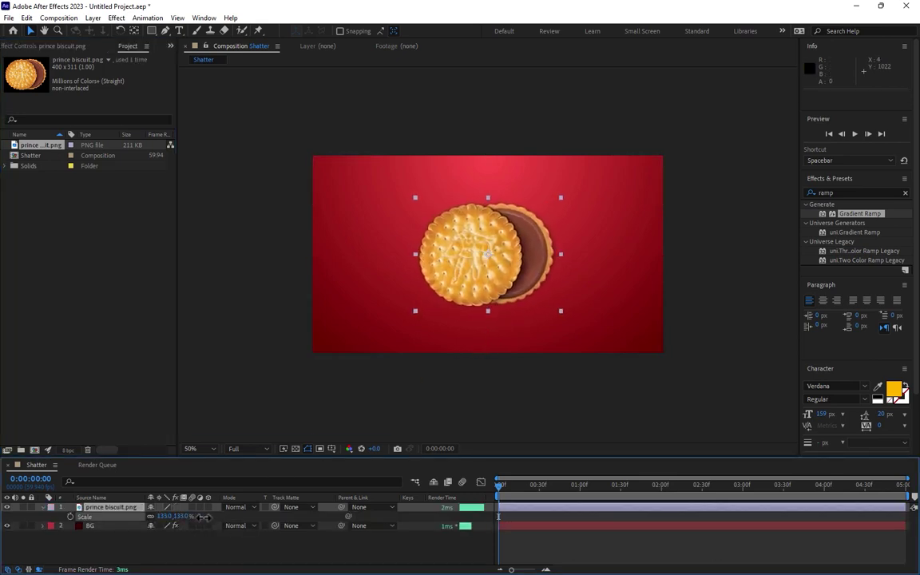
drag(477, 281, 512, 283)
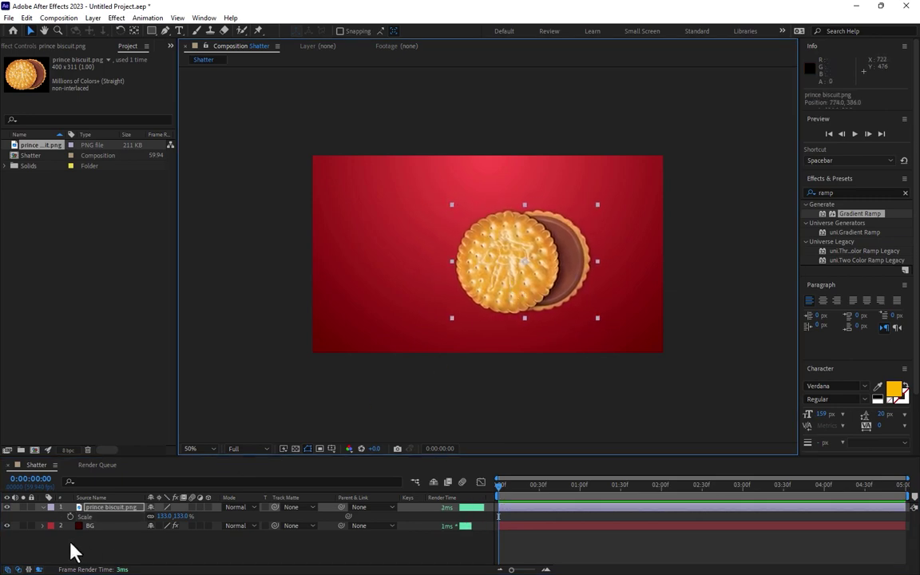
click(96, 531)
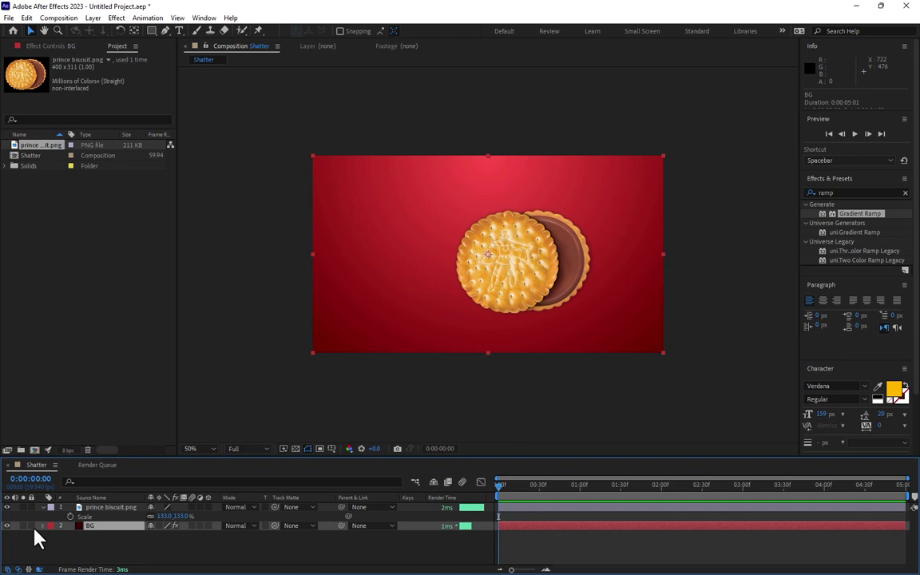
click(32, 527)
click(102, 508)
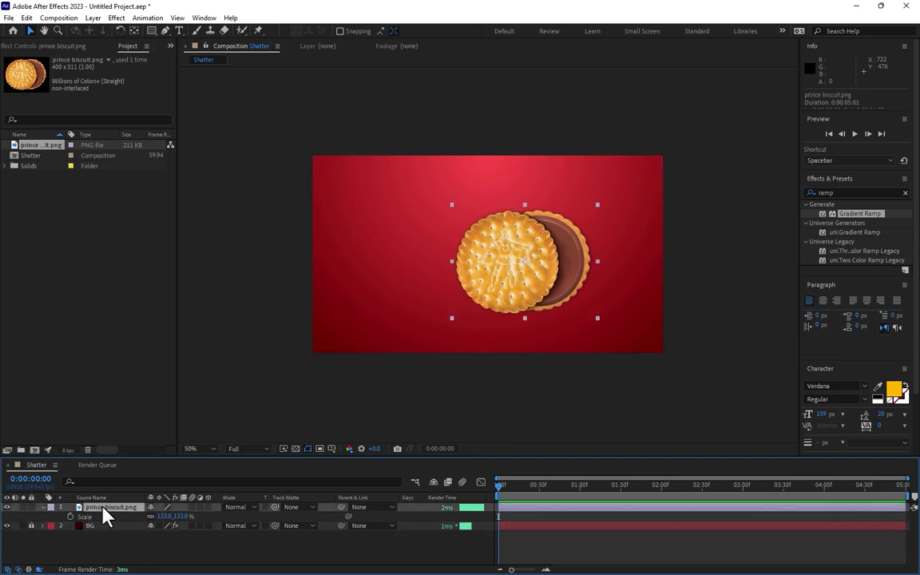
Pre-compose the biscuit layer into a comp named 'prince biscuit'.
right_click(103, 508)
click(151, 434)
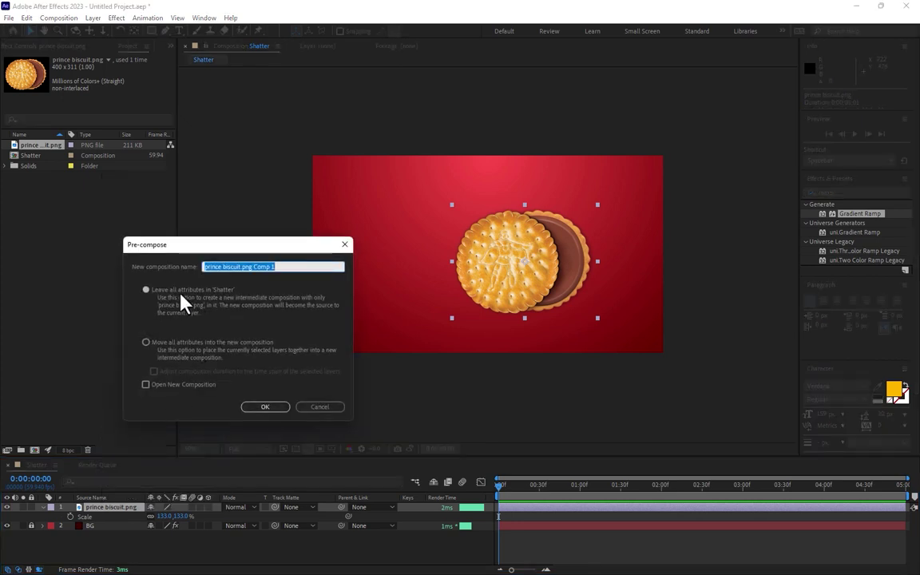
mouse_move(281, 267)
mouse_down()
mouse_move(227, 267)
mouse_move(243, 271)
mouse_up()
key(BackSpace)
click(267, 408)
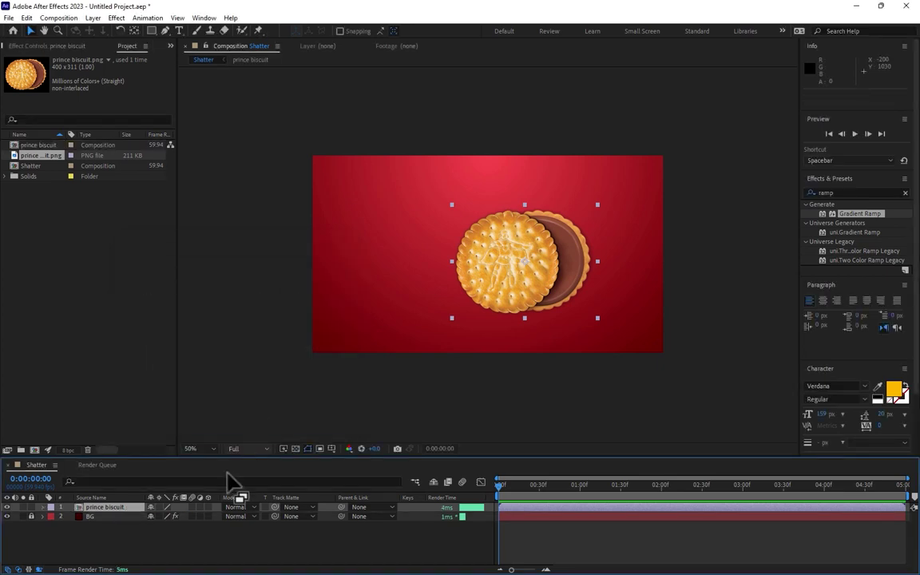
Pre-compose the prince biscuit layer again, moving all attributes, into a comp named 'prince'.
right_click(98, 508)
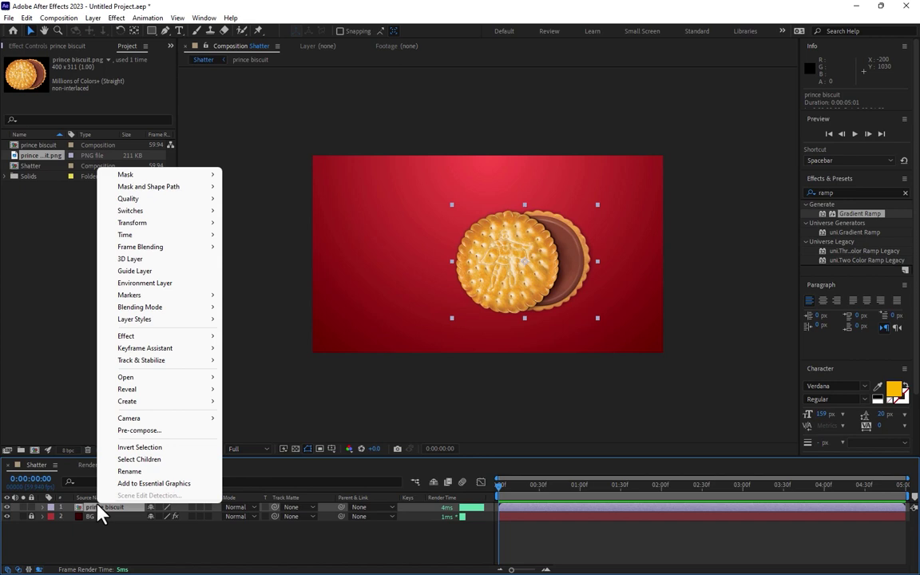
click(137, 432)
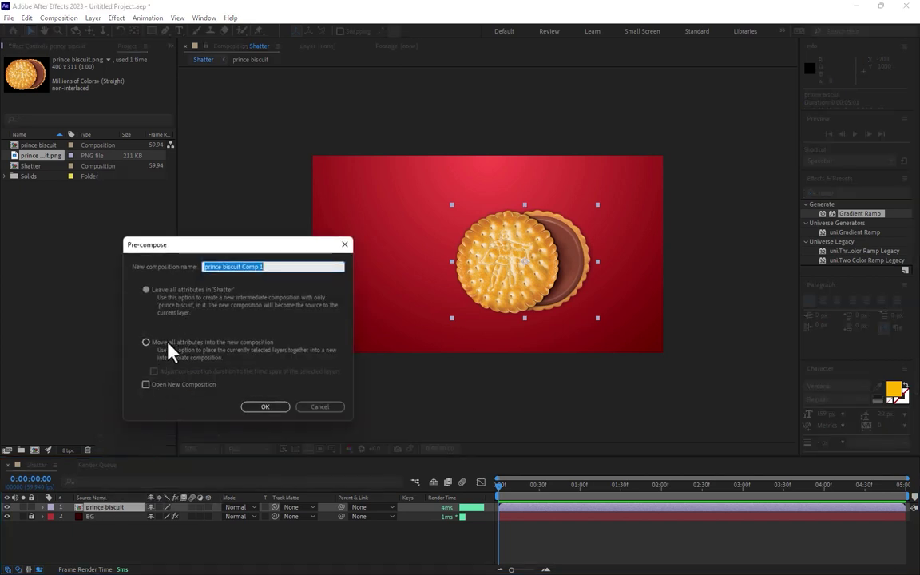
click(169, 344)
drag(272, 267, 227, 270)
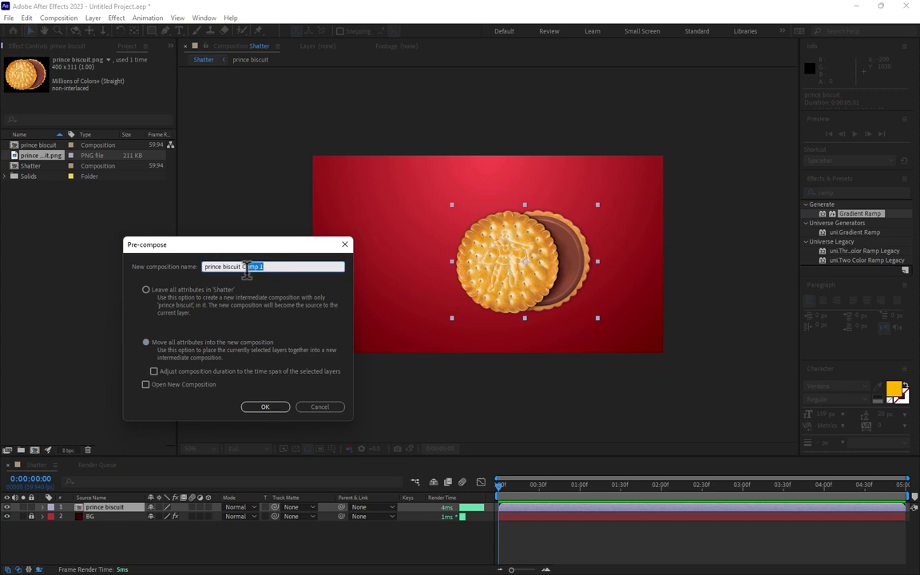
key(BackSpace)
click(263, 407)
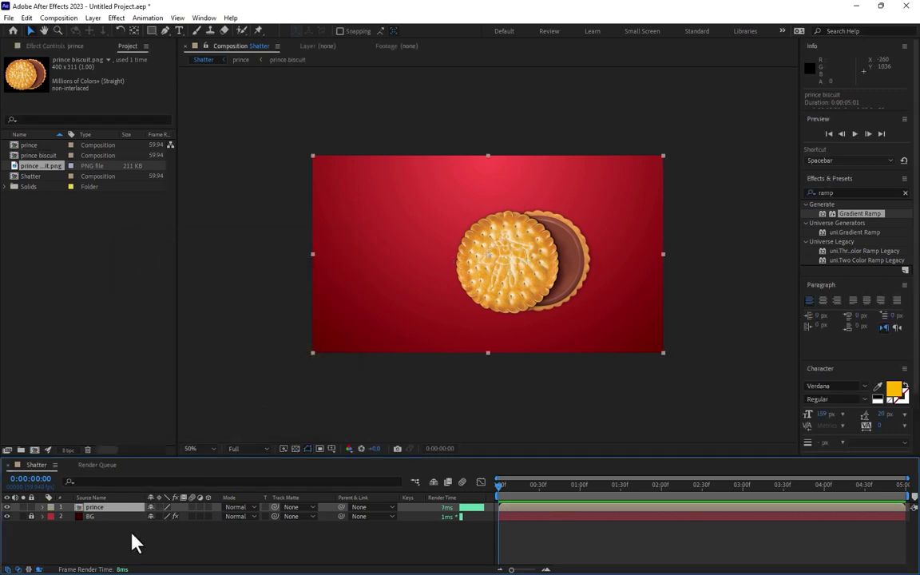
Apply the Shatter effect to the prince layer.
click(90, 507)
click(827, 192)
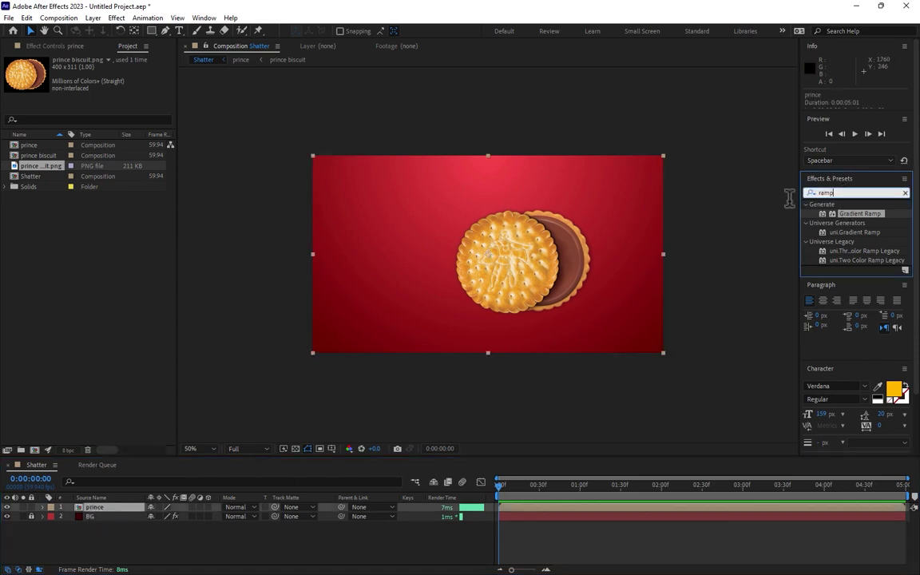
text(shatter)
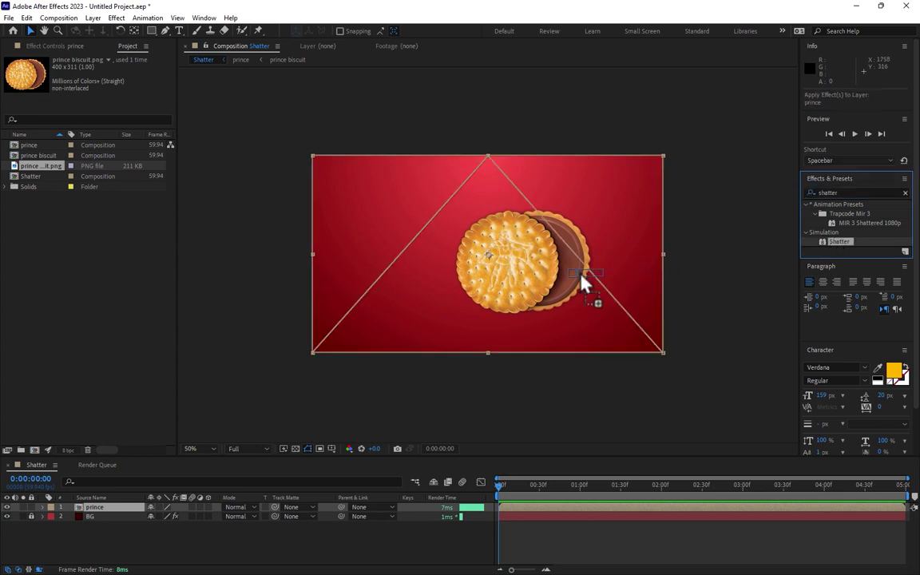
drag(831, 243, 551, 278)
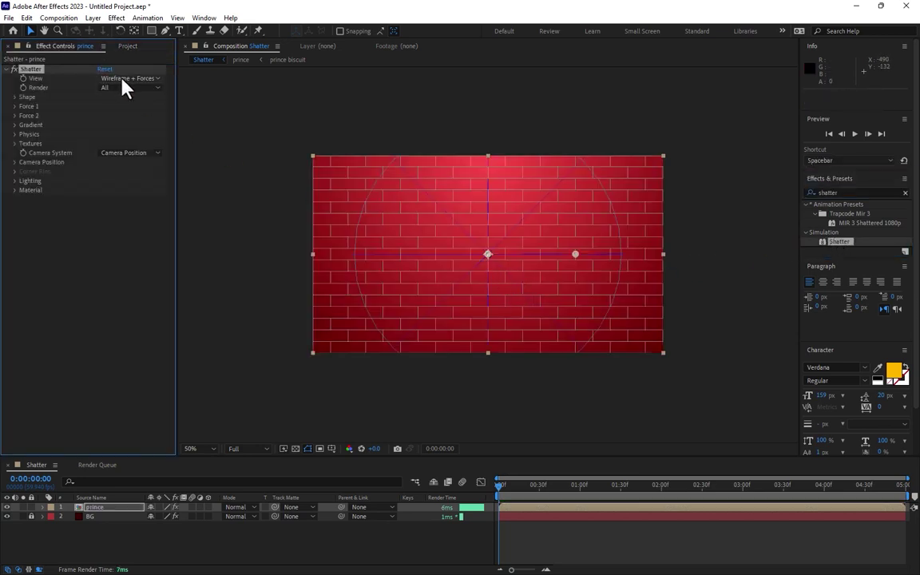
Set the Shatter View to Rendered and its shape Pattern to Glass.
click(122, 79)
click(128, 90)
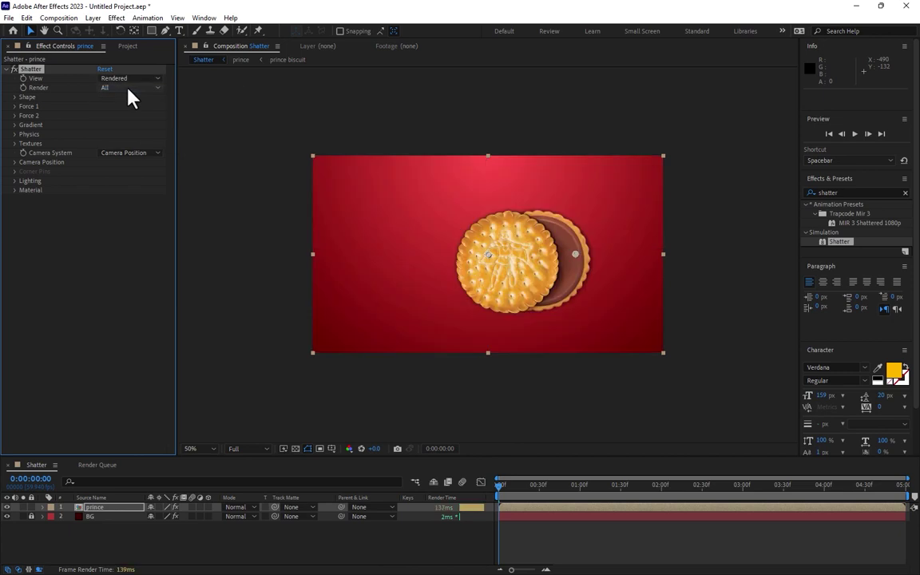
click(15, 97)
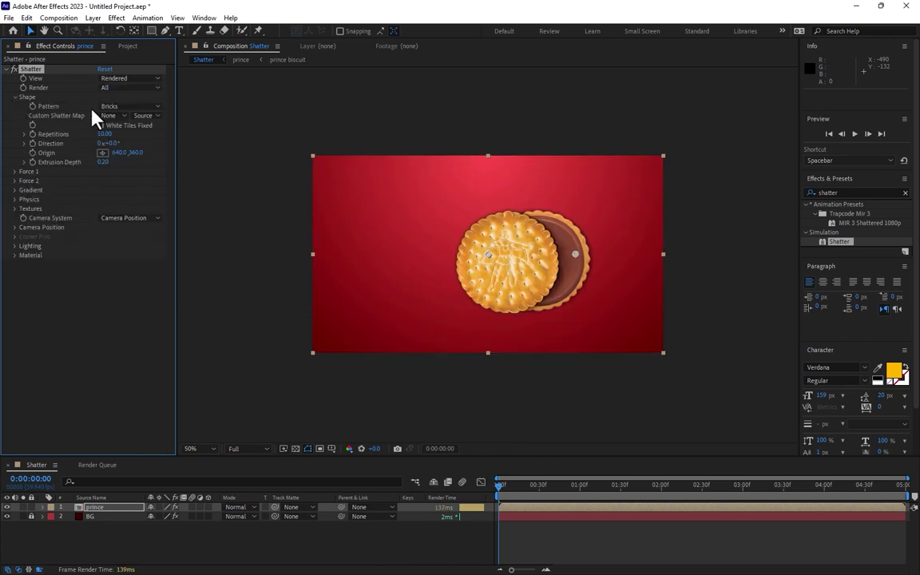
click(114, 105)
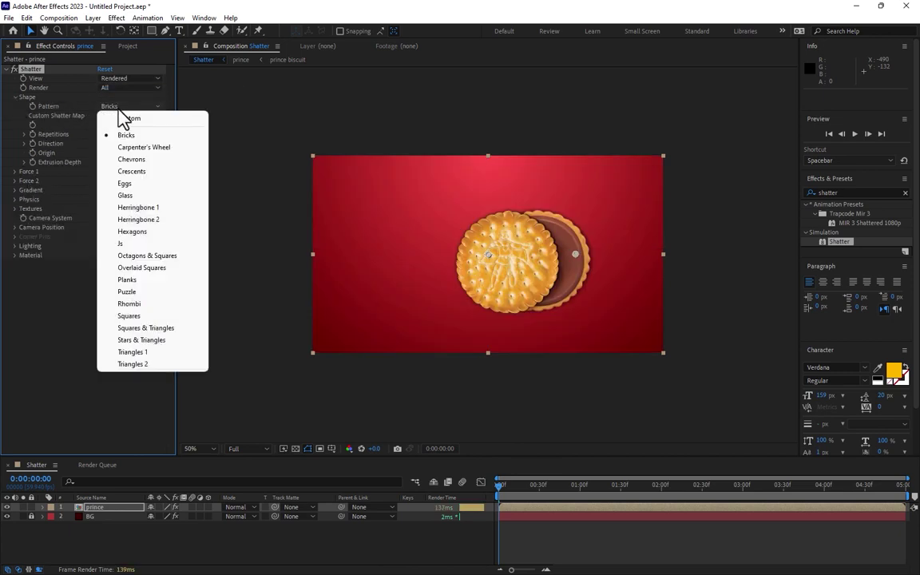
click(140, 193)
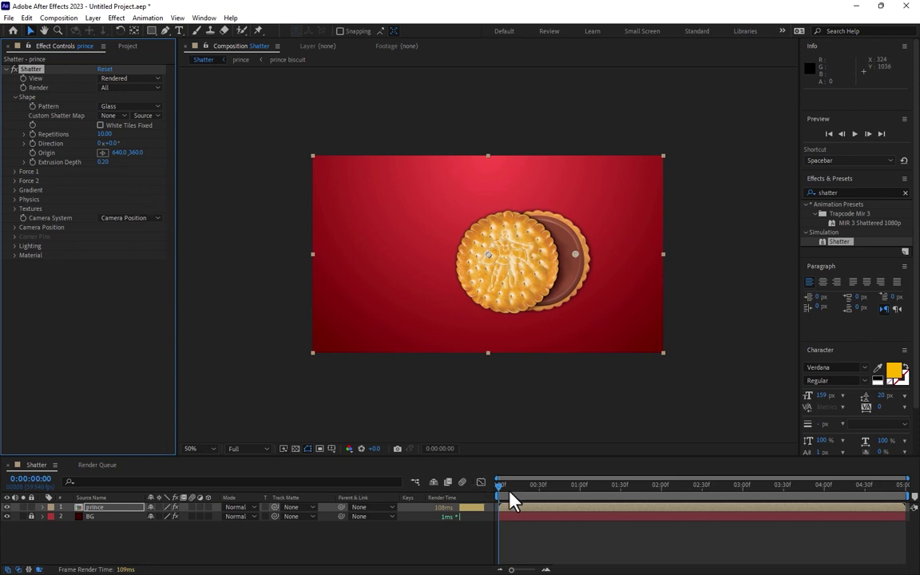
Set Shatter's Physics Gravity to 0 and return the playhead to frame 0.
drag(509, 489, 509, 491)
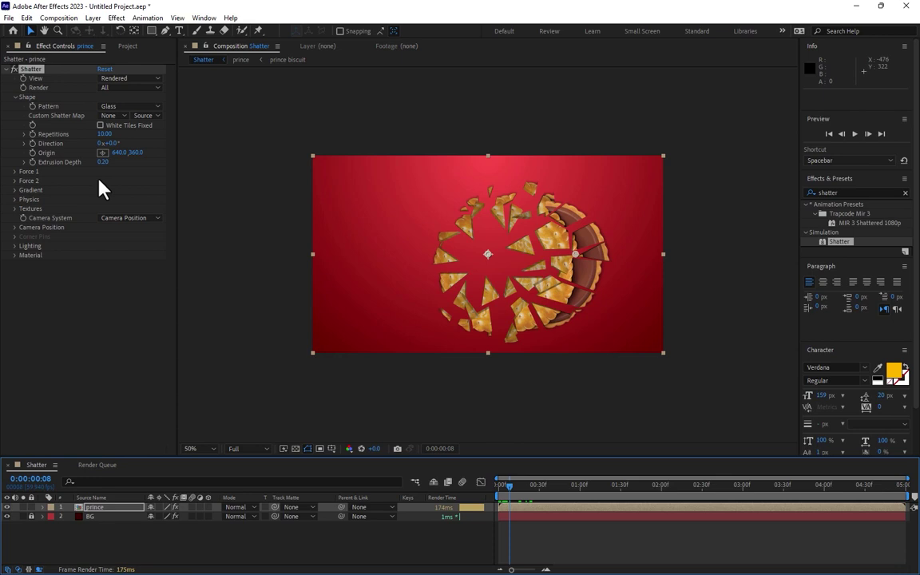
click(14, 199)
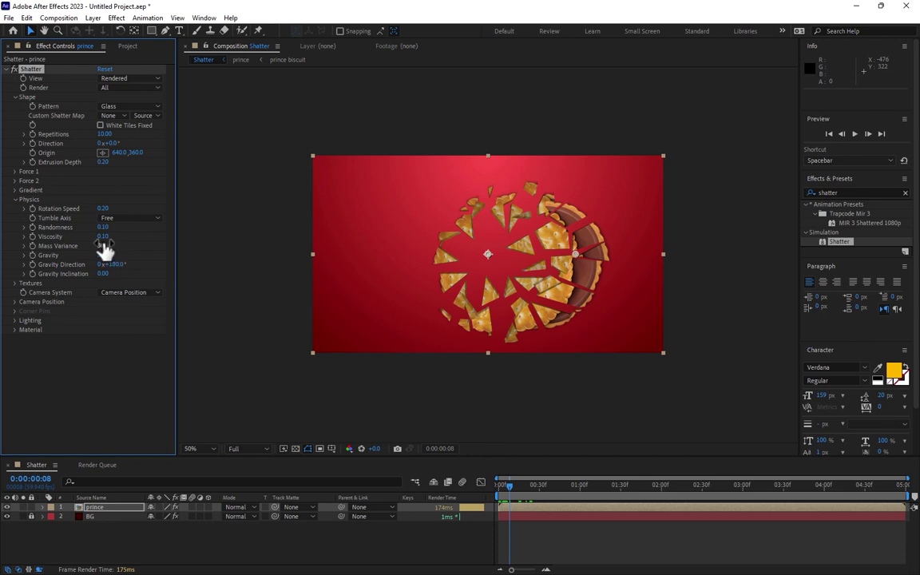
click(102, 255)
text(0)
key(Return)
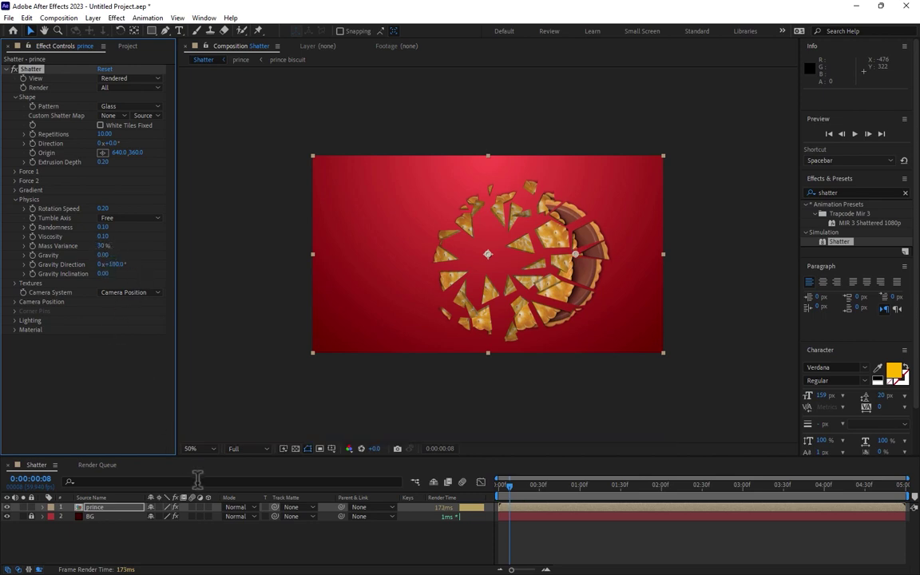
right_click(181, 550)
click(363, 540)
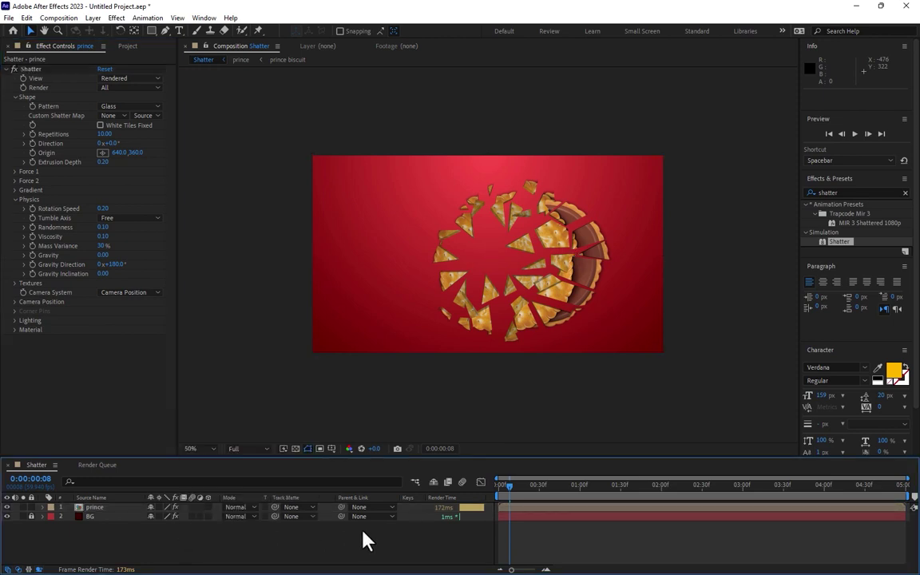
drag(509, 492, 497, 493)
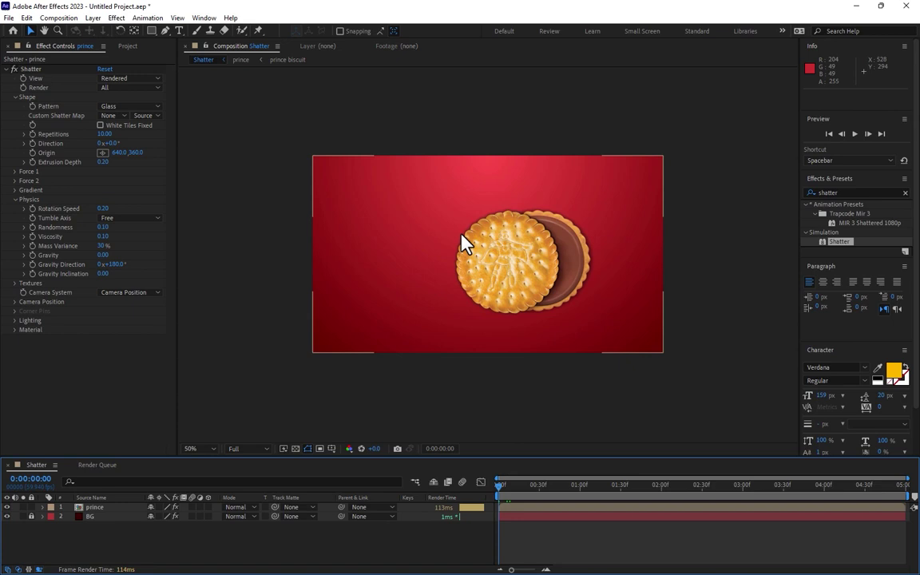
Create a full-frame blue (0F3DCF) solid named Mask above the other layers.
right_click(248, 532)
mouse_move(316, 397)
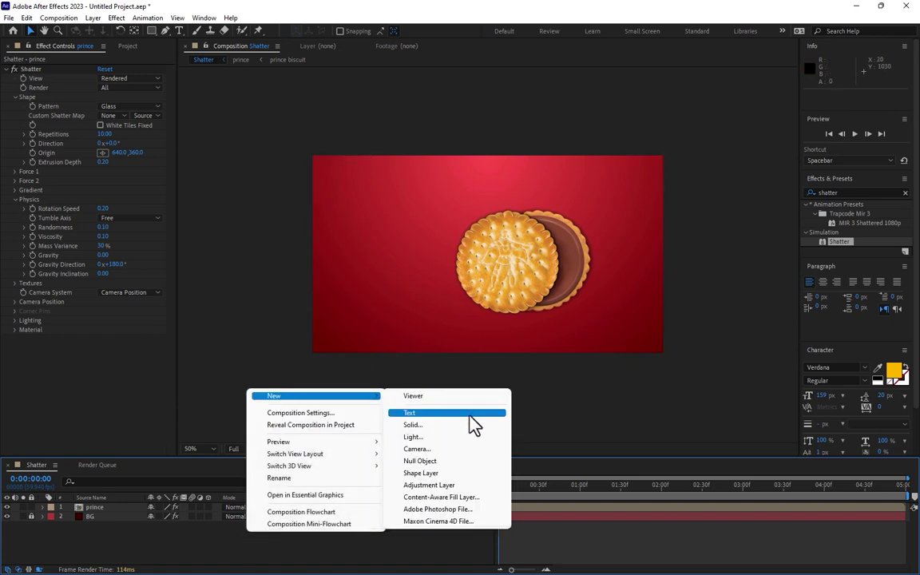
click(453, 428)
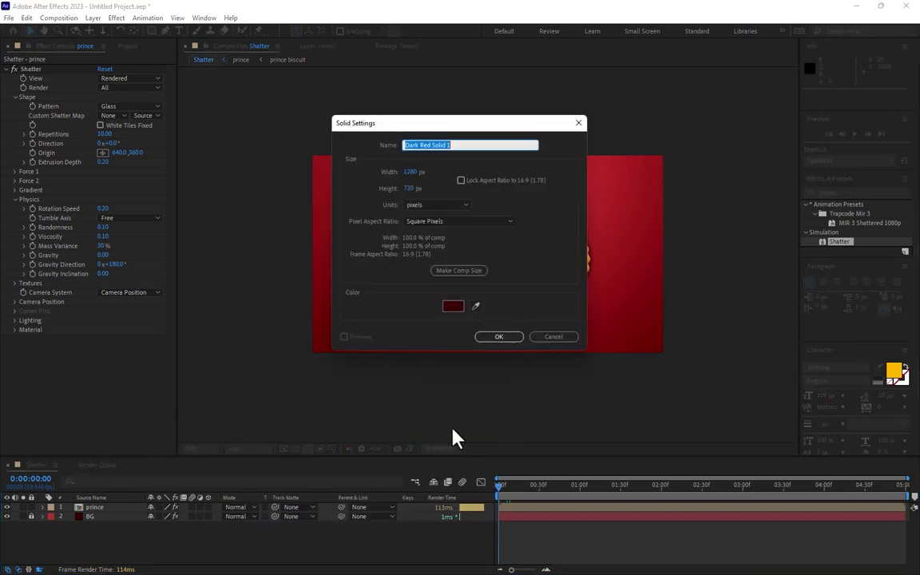
text(Mask)
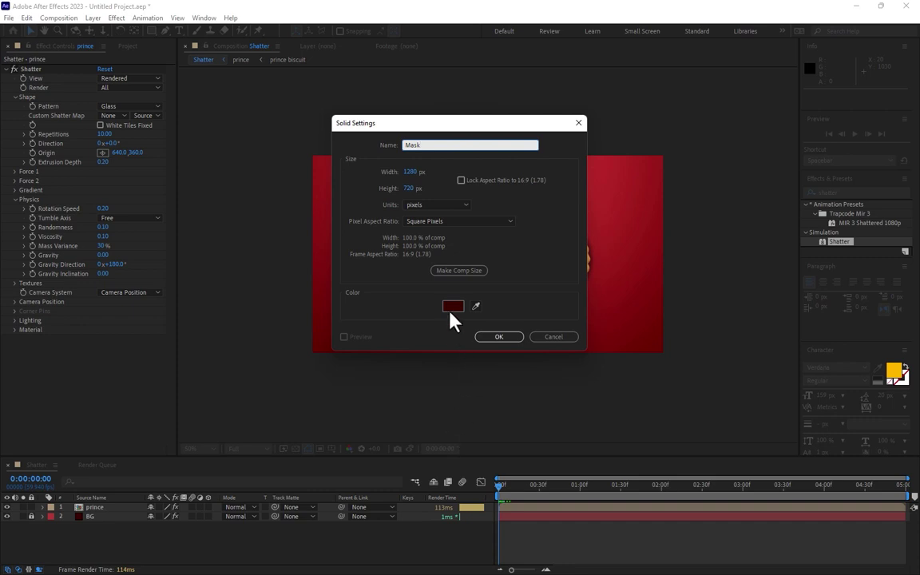
click(453, 306)
drag(127, 282, 148, 310)
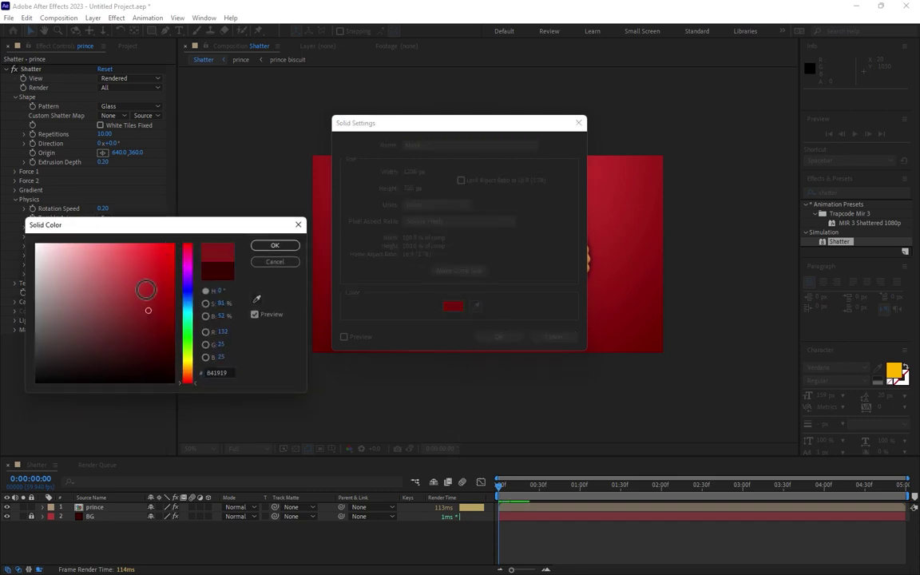
drag(189, 261, 187, 295)
click(164, 265)
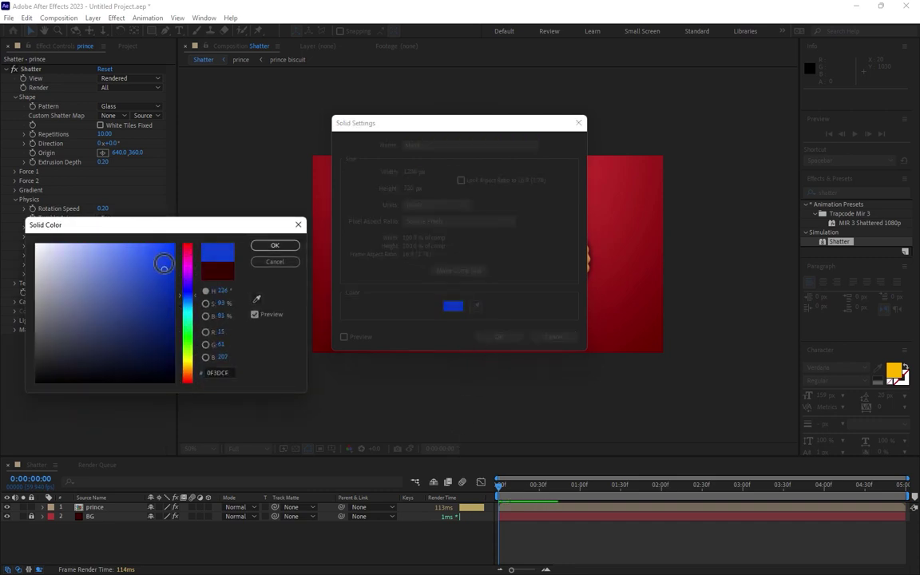
click(275, 245)
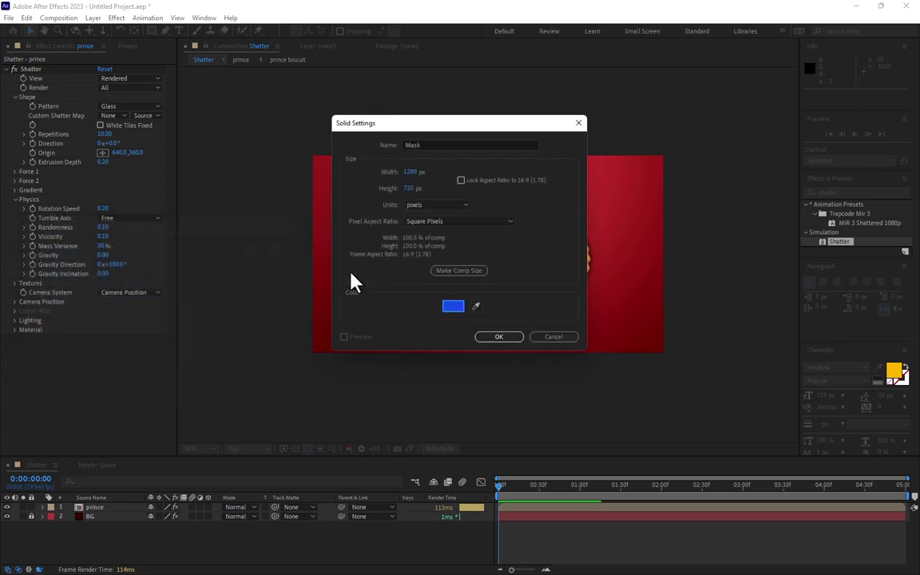
click(493, 337)
Add a white (FFFFFF) Fill effect to the Mask solid, then hide the layer.
click(849, 192)
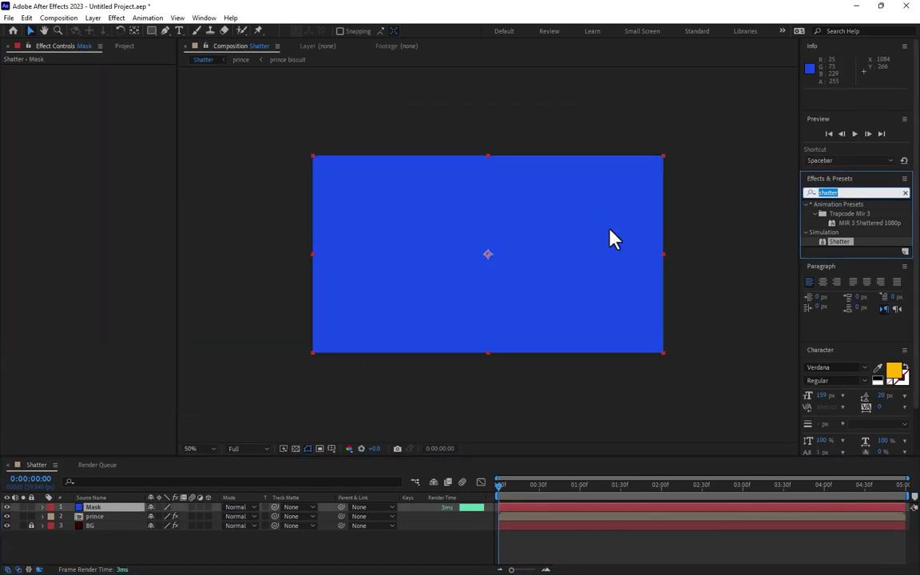
text(fill)
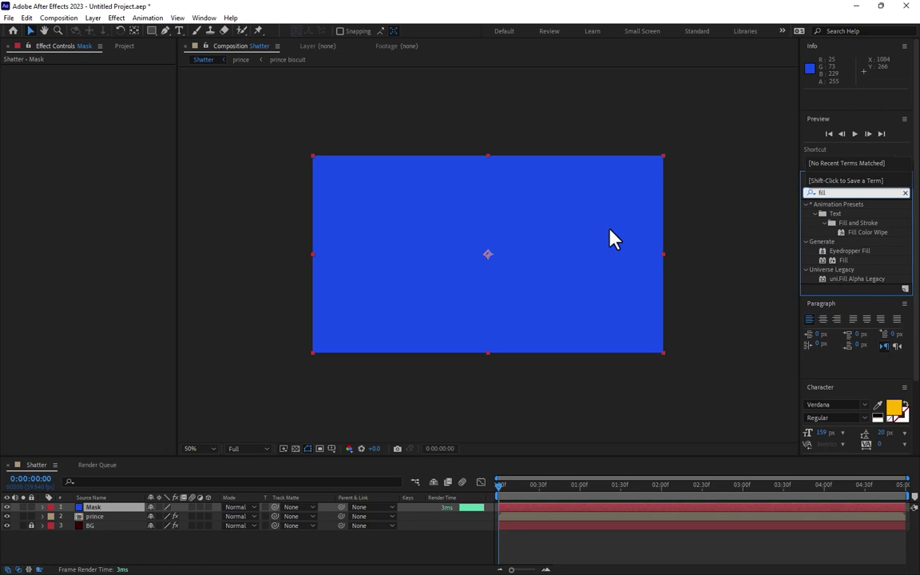
drag(842, 260, 442, 262)
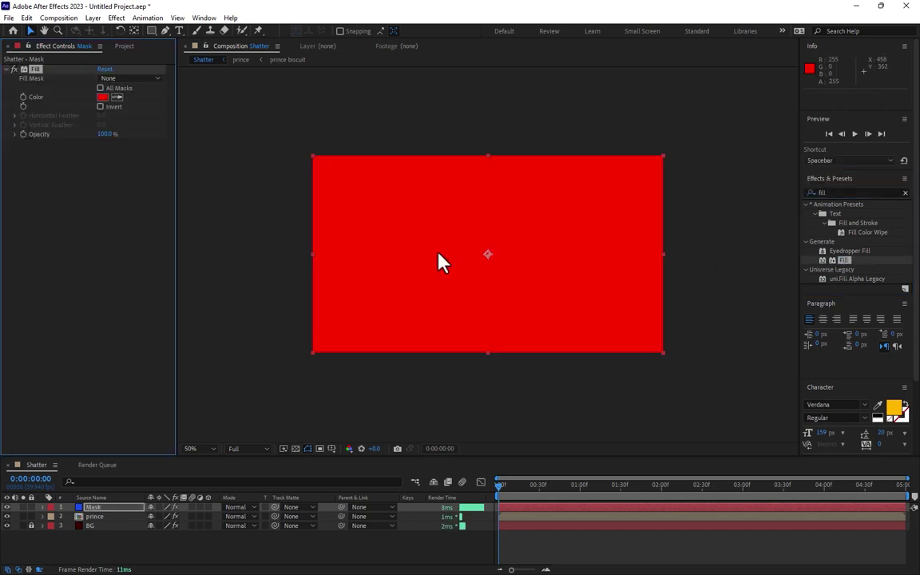
click(103, 98)
drag(92, 292, 4, 224)
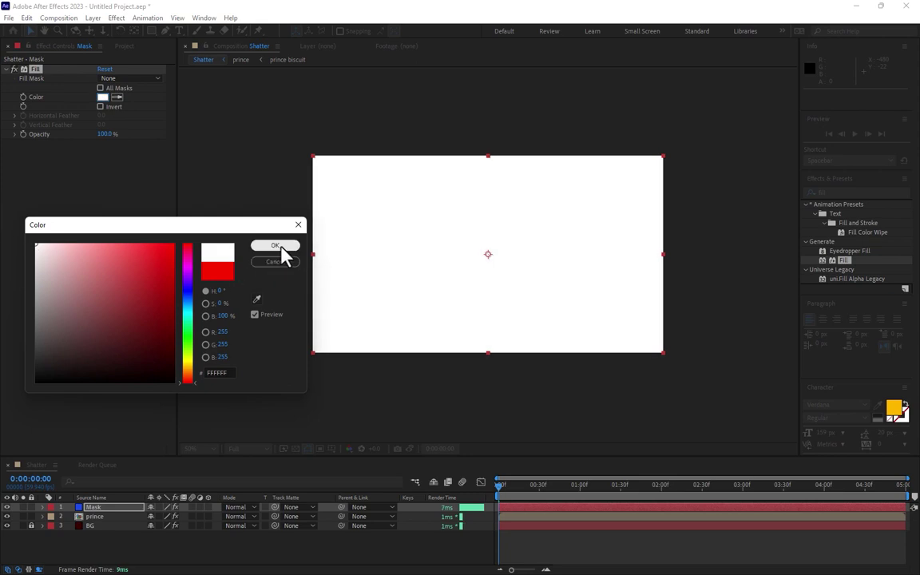
click(280, 248)
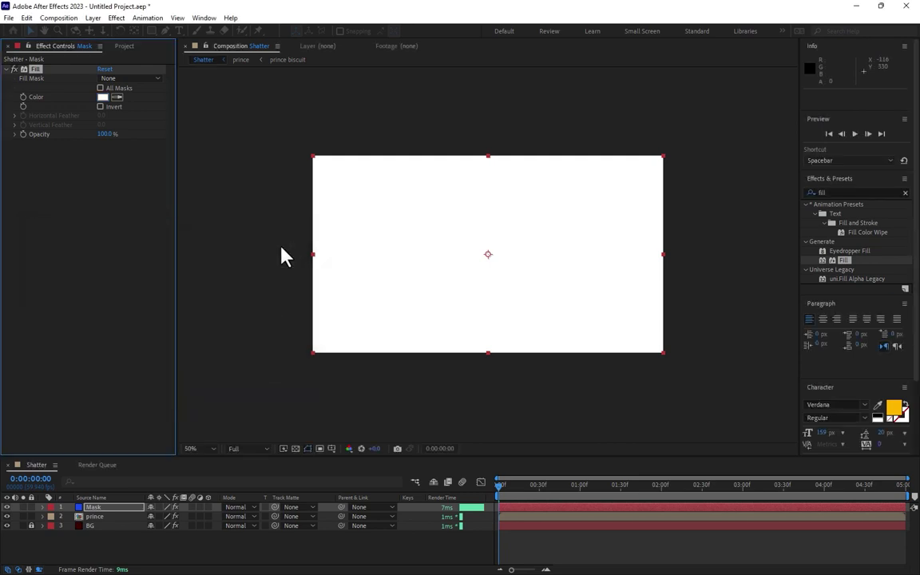
click(8, 508)
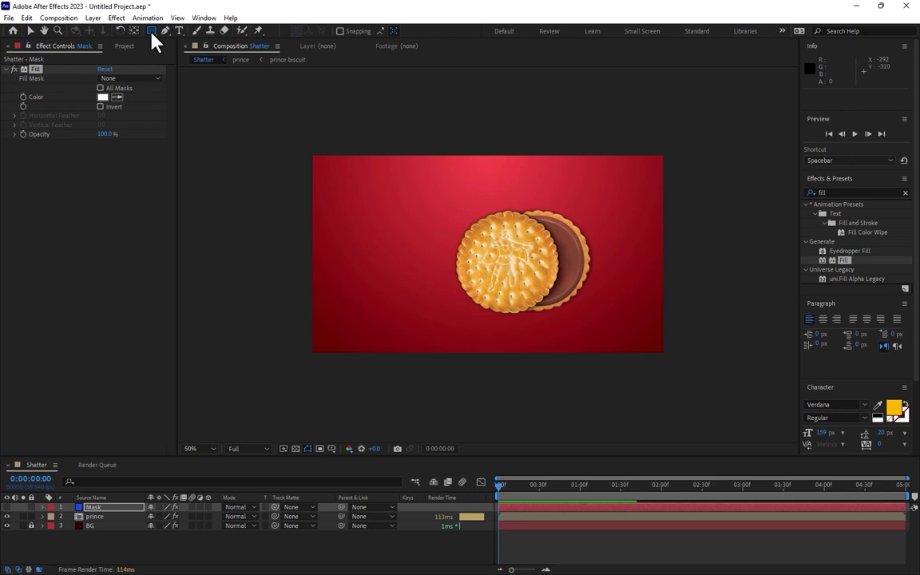
Draw an ellipse mask on the Mask solid over the biscuit's upper-left edge.
drag(154, 32, 193, 55)
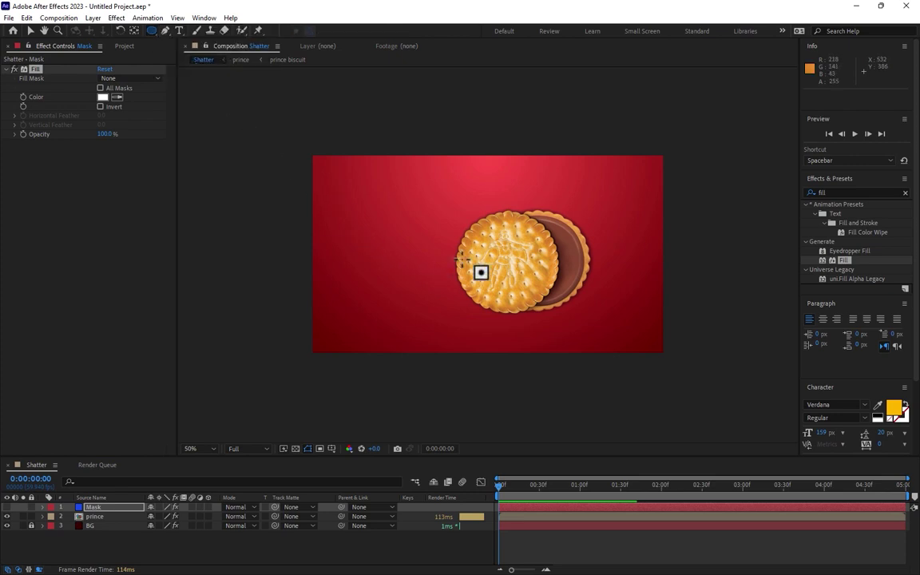
mouse_move(445, 209)
mouse_down()
mouse_move(496, 251)
mouse_move(494, 269)
mouse_up()
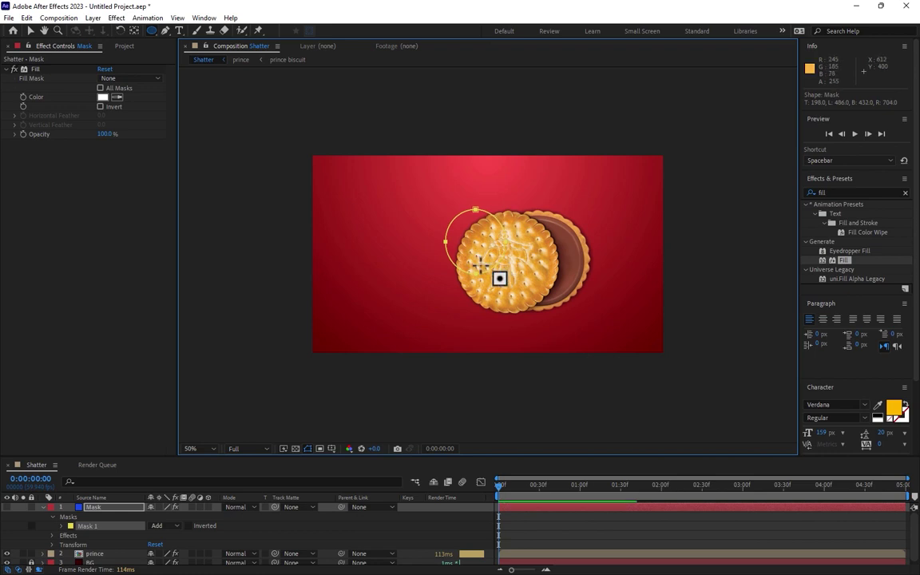
key(v)
drag(482, 265, 477, 262)
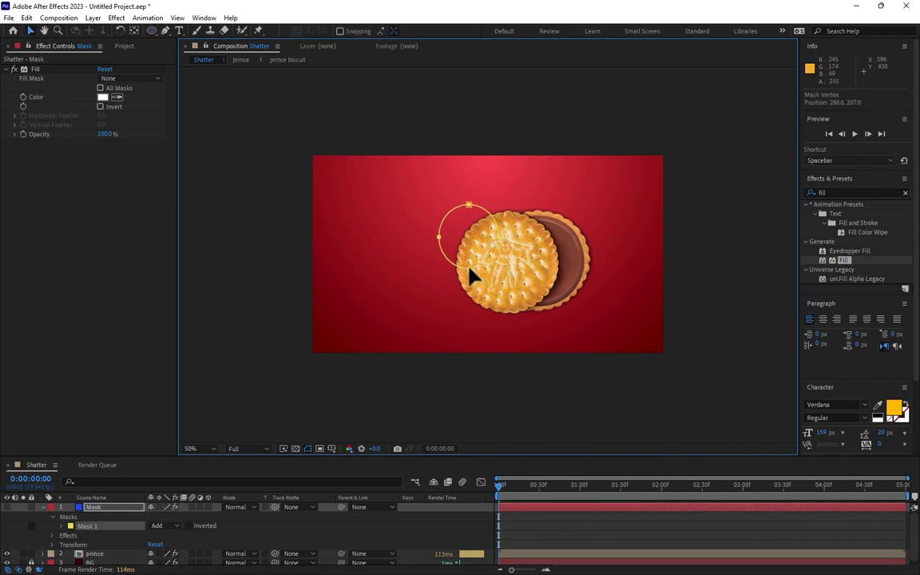
double_click(468, 207)
click(543, 376)
Reshape the ellipse by raising its top point and bulging its left edge.
click(489, 227)
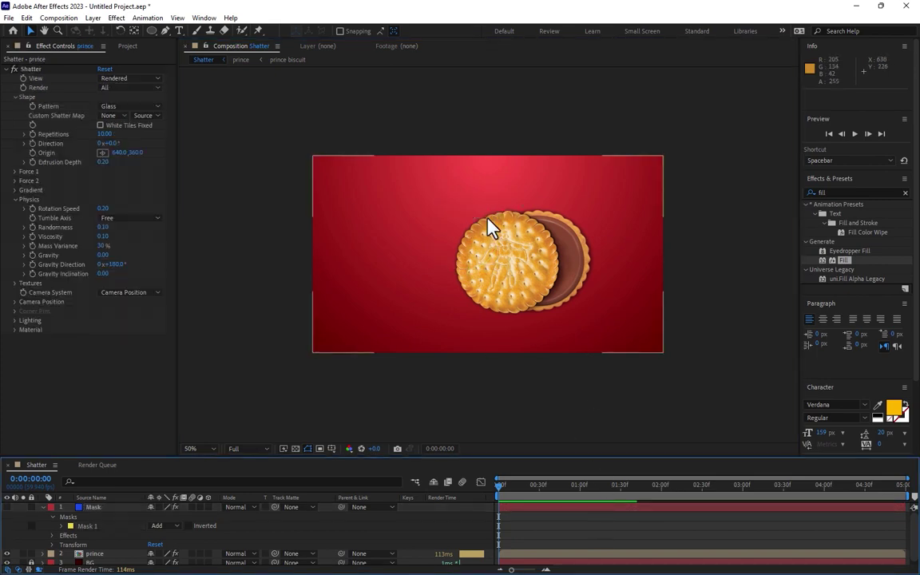
click(100, 509)
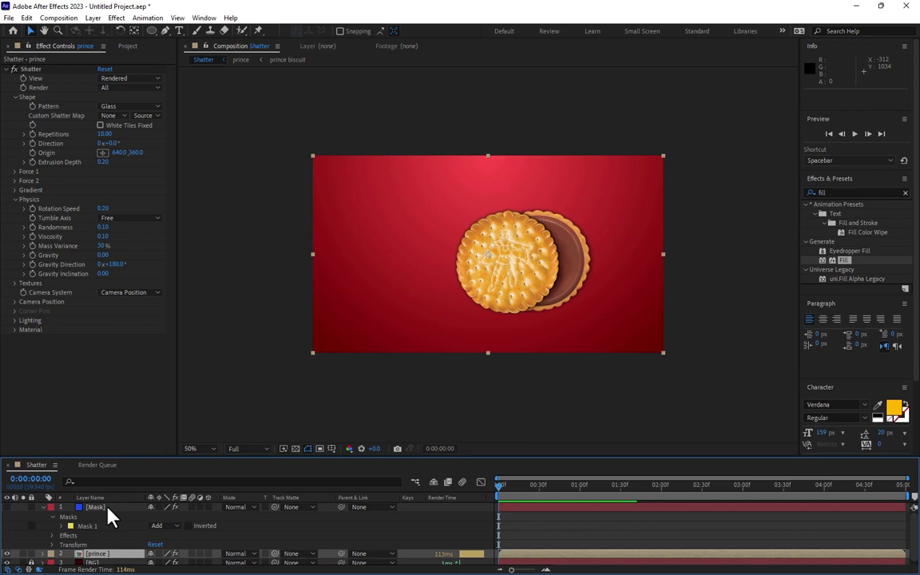
drag(470, 204, 472, 193)
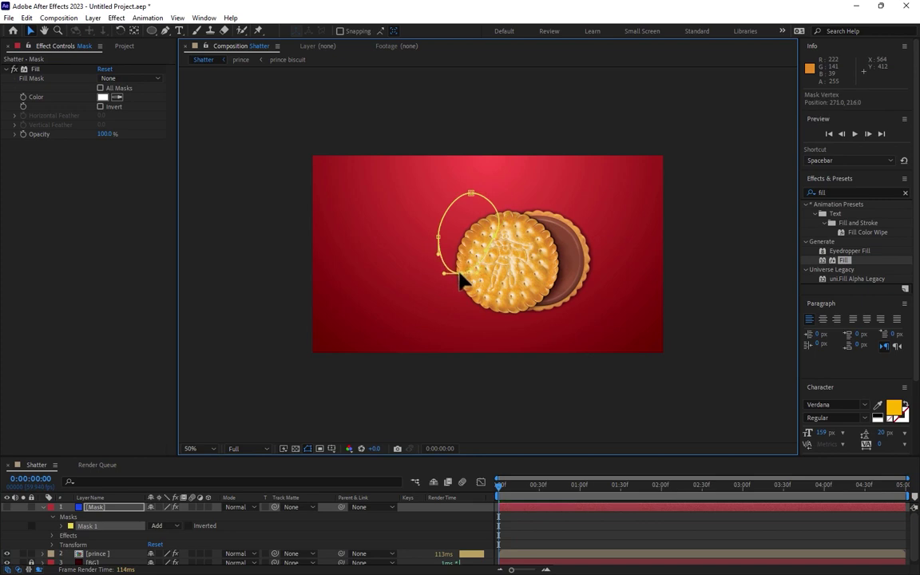
drag(463, 276, 445, 274)
key(ctrl+z)
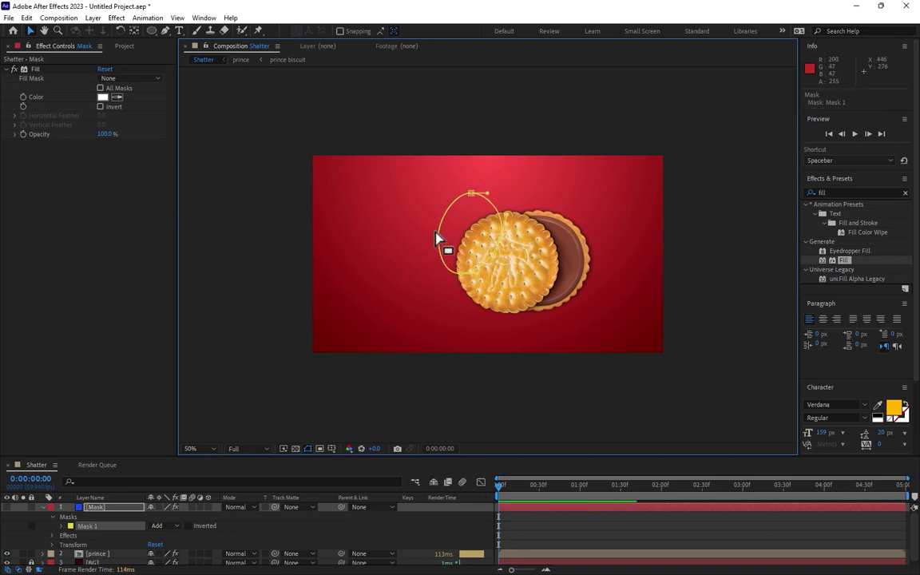
drag(436, 238, 431, 239)
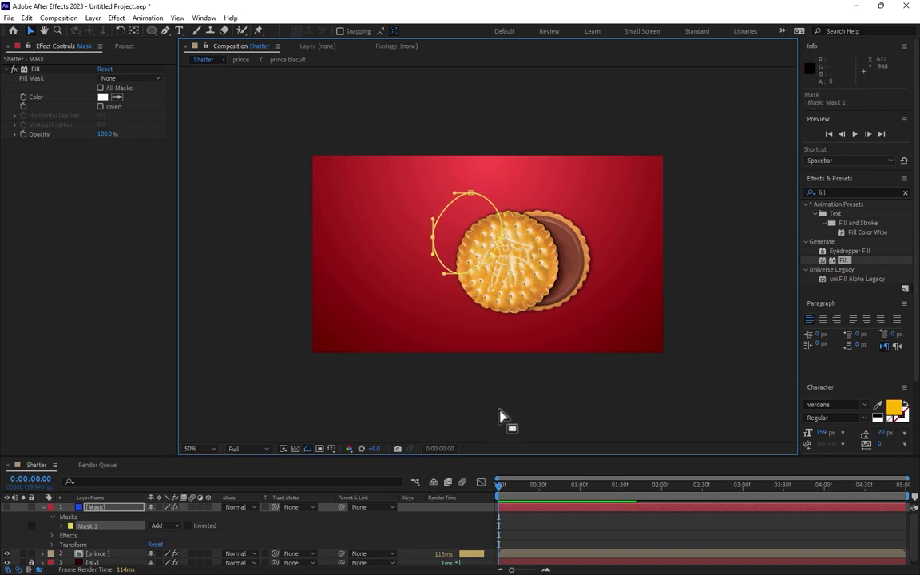
drag(471, 193, 477, 190)
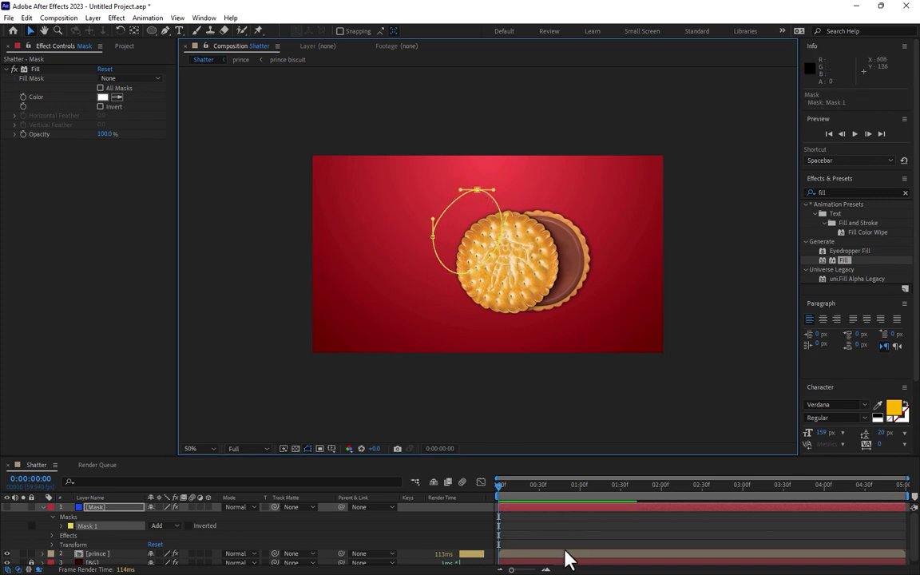
click(94, 554)
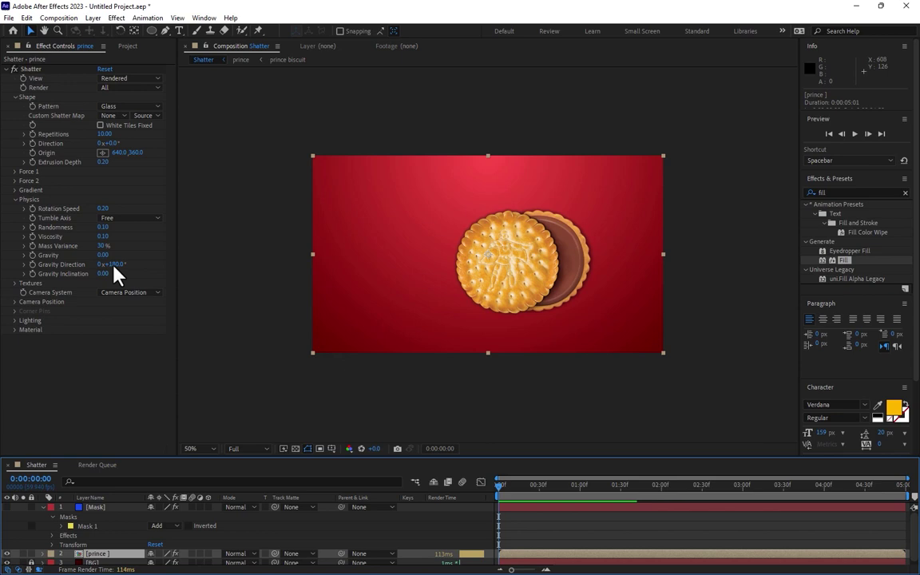
Set Shatter's Gradient Layer to 1. Mask with Effects & Masks source and 1% threshold.
click(14, 191)
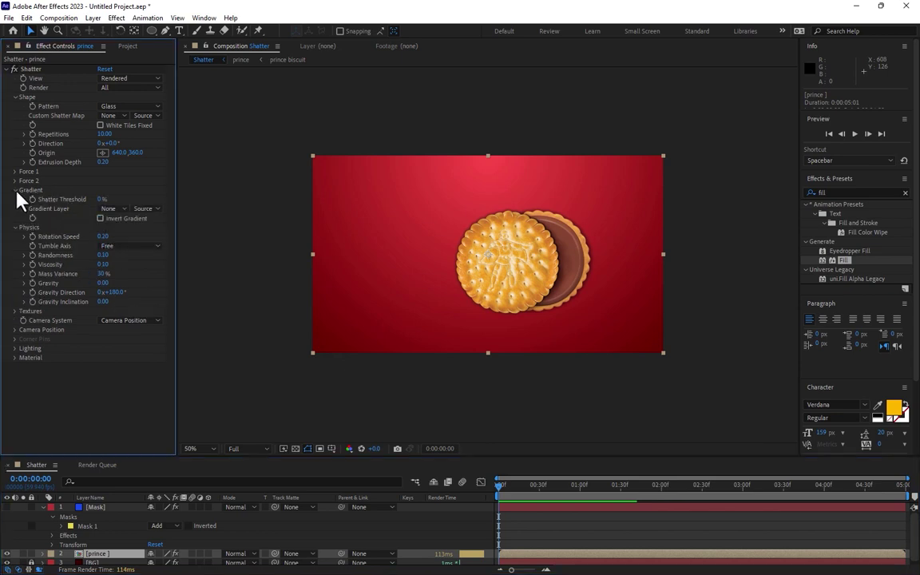
click(111, 210)
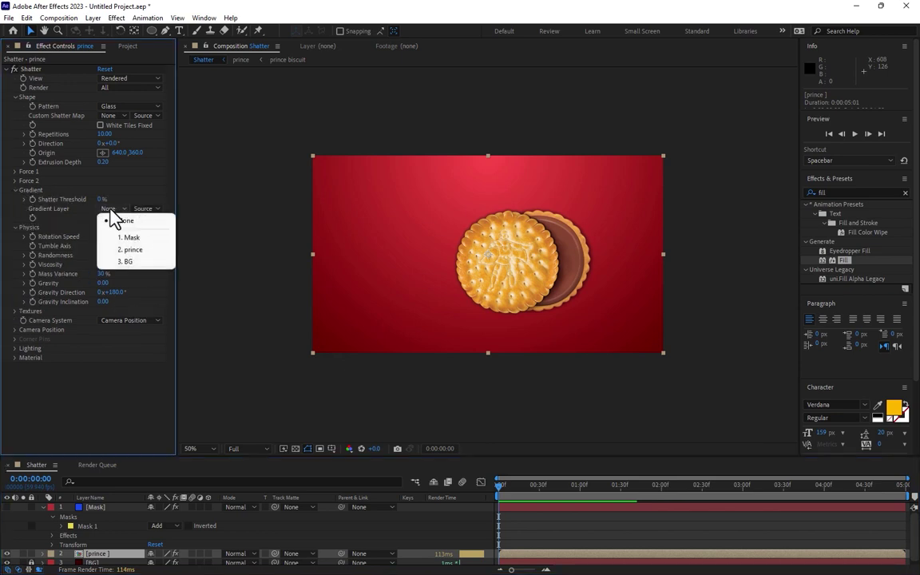
click(138, 237)
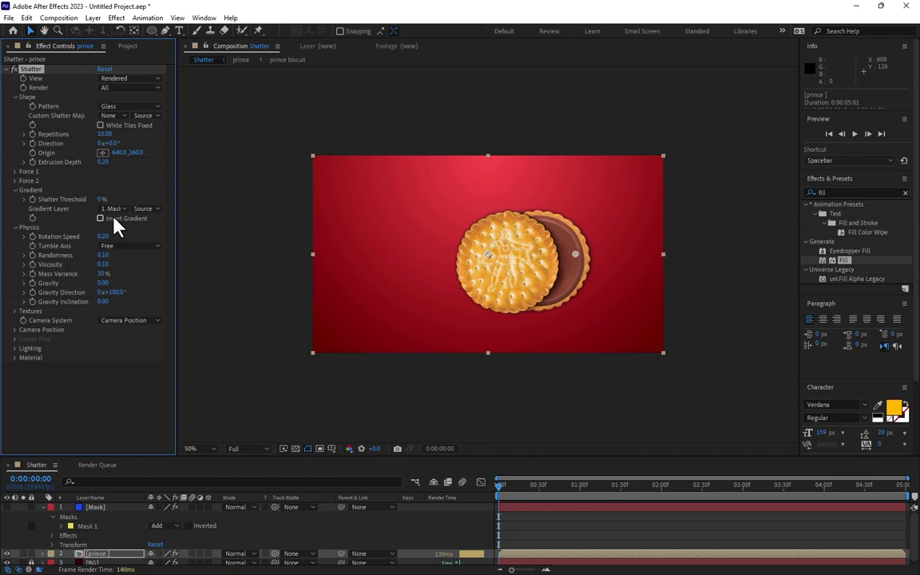
click(155, 209)
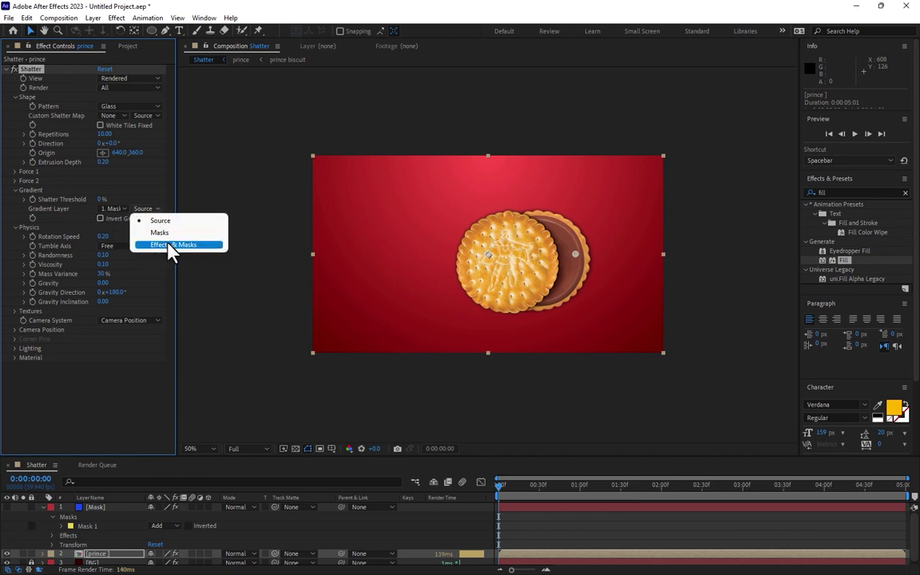
click(171, 245)
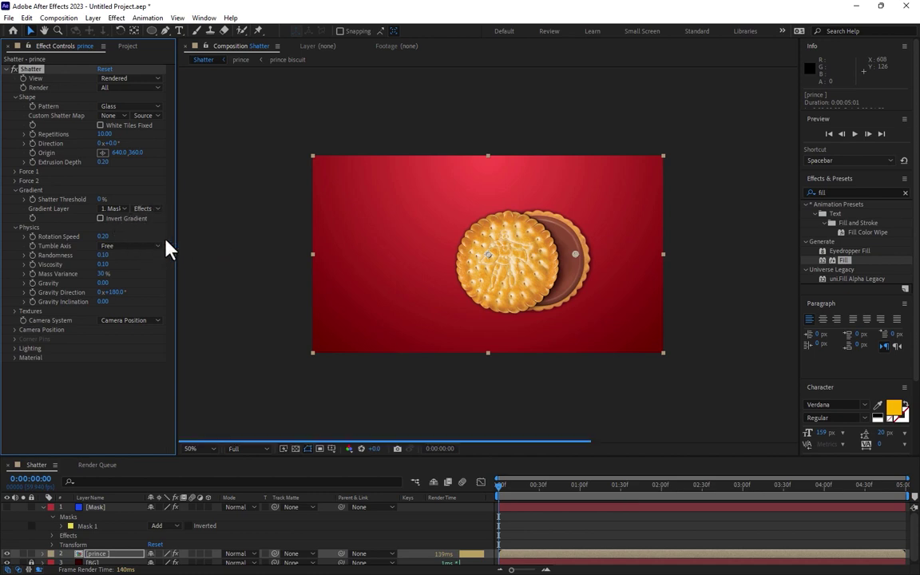
click(102, 200)
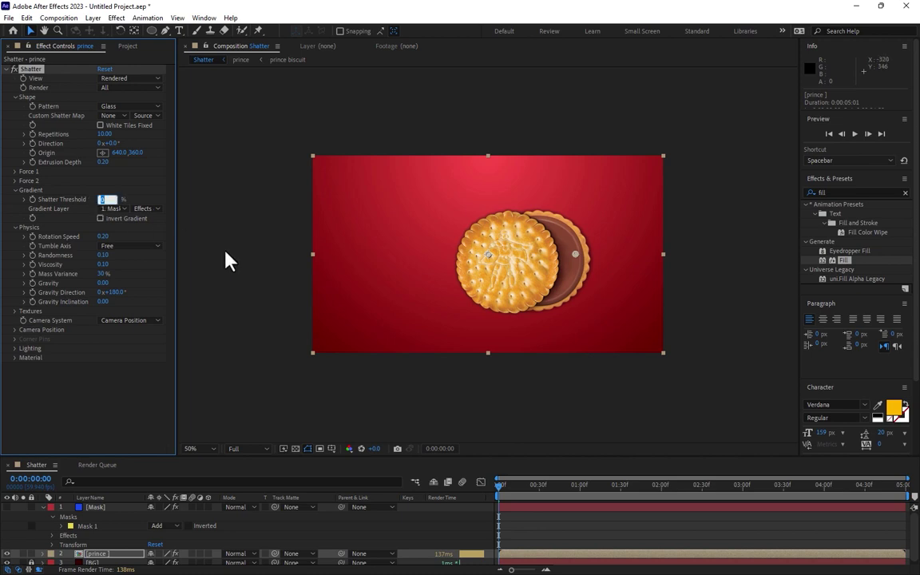
text(1)
key(Return)
mouse_move(499, 491)
mouse_down()
mouse_move(526, 490)
mouse_move(497, 493)
mouse_up()
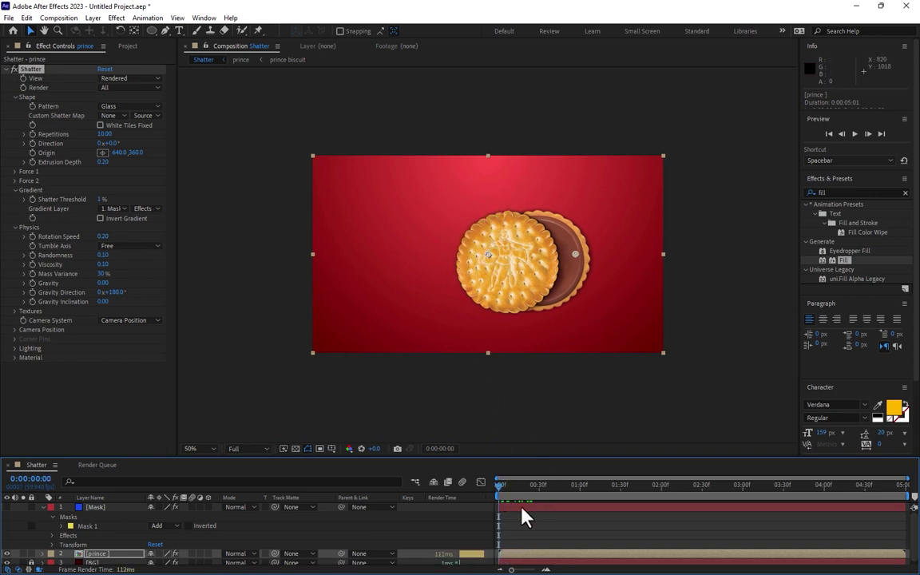
Scrub the timeline frame by frame to check how the biscuit shatters.
mouse_move(501, 487)
mouse_down()
mouse_move(525, 493)
mouse_move(514, 493)
mouse_move(514, 503)
mouse_up()
click(509, 284)
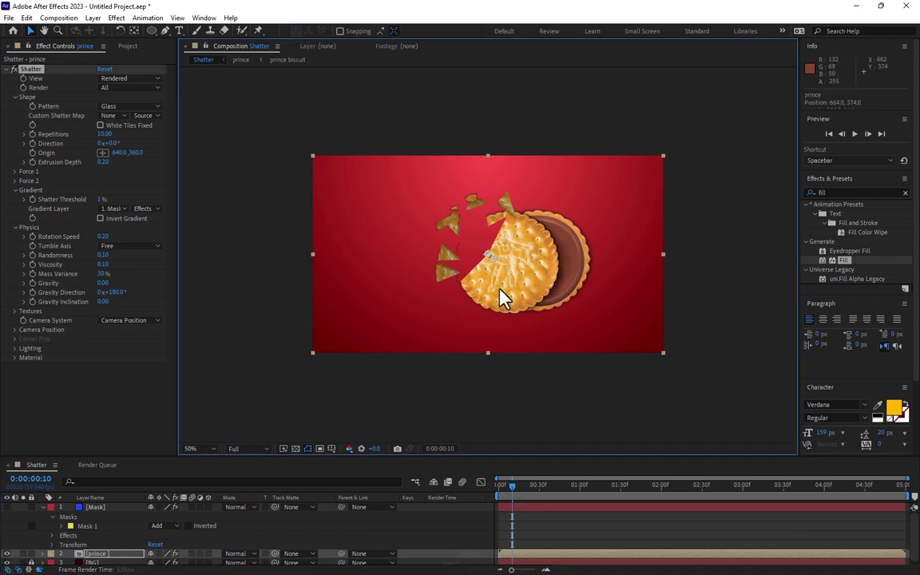
drag(501, 495, 504, 497)
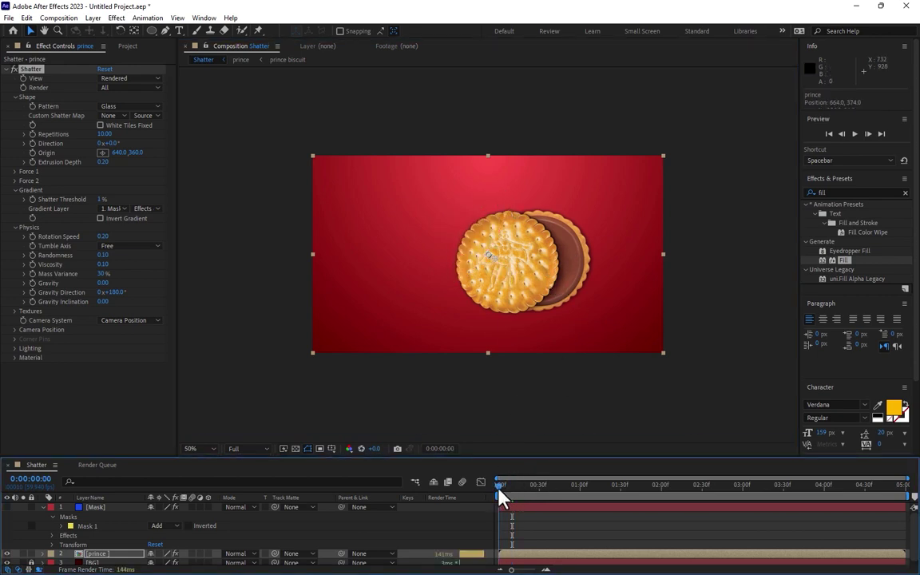
click(503, 497)
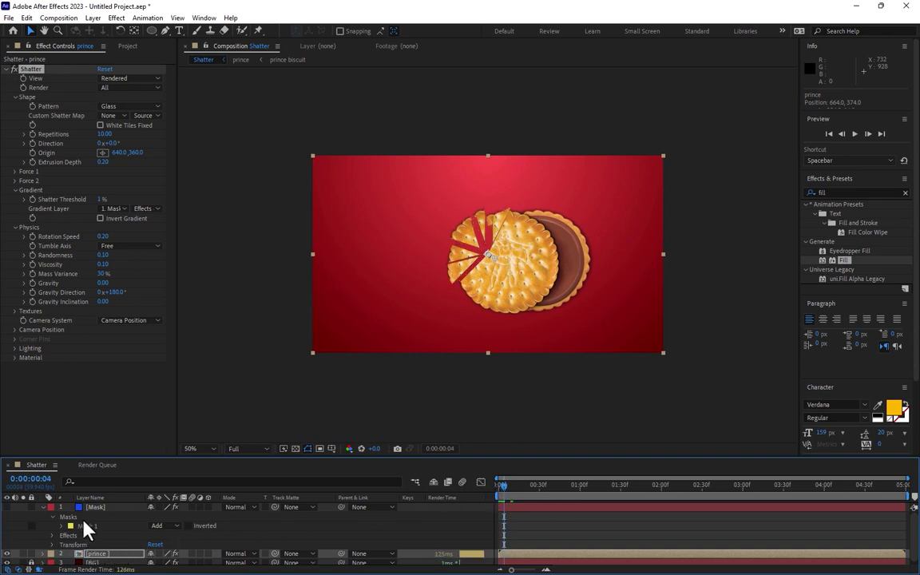
Set Rotation Speed 0.05, Randomness 0.15, Viscosity 0.50 and raise Repetitions to about 24.9.
click(99, 556)
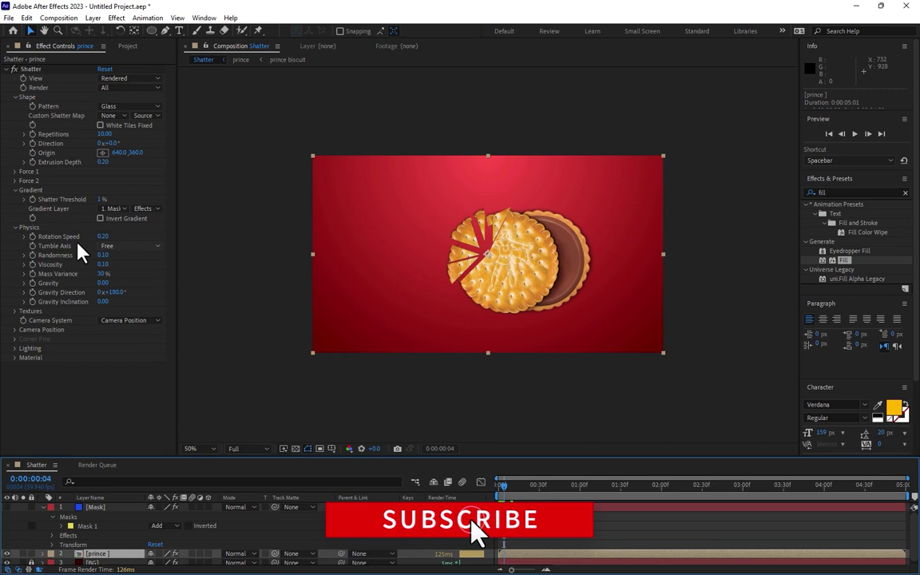
mouse_move(102, 237)
mouse_down()
mouse_move(88, 238)
mouse_move(112, 255)
mouse_up()
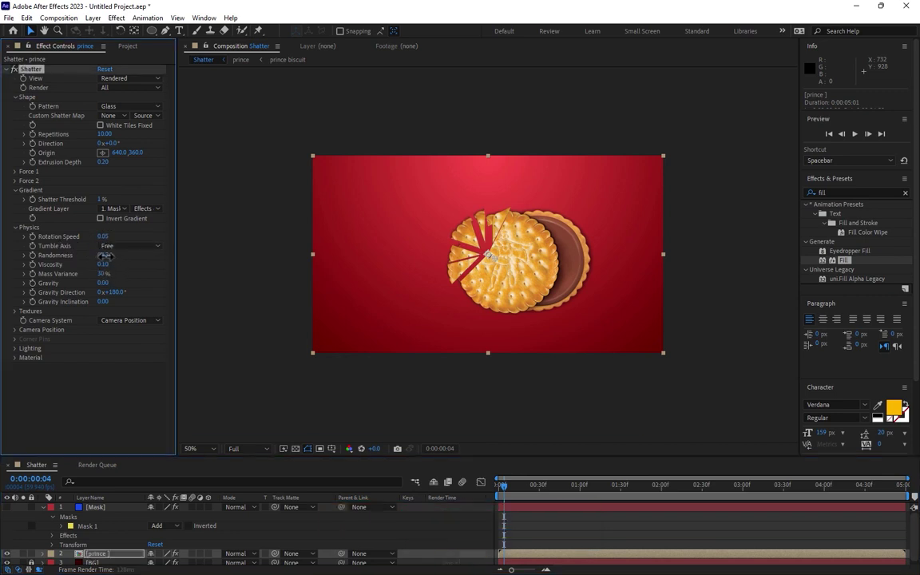
click(103, 255)
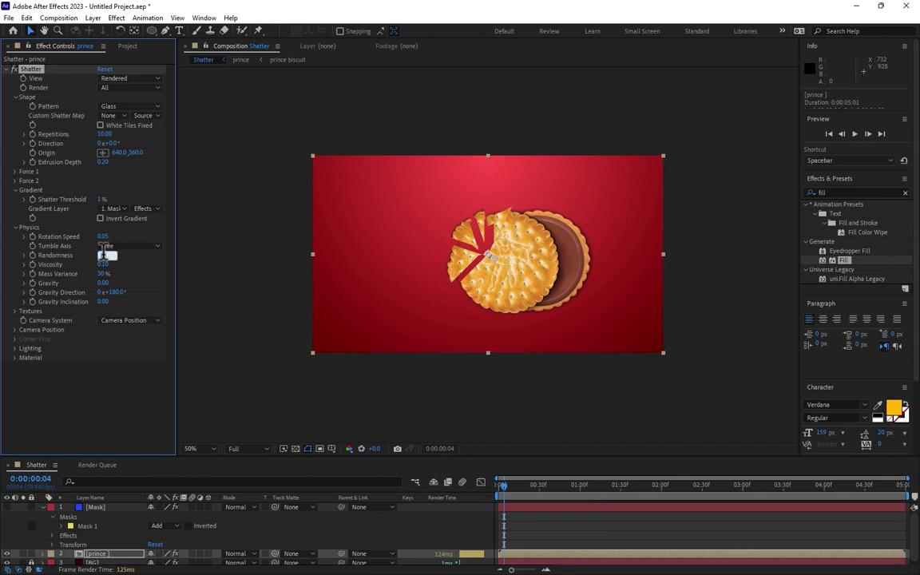
text(0.15)
key(Return)
click(104, 264)
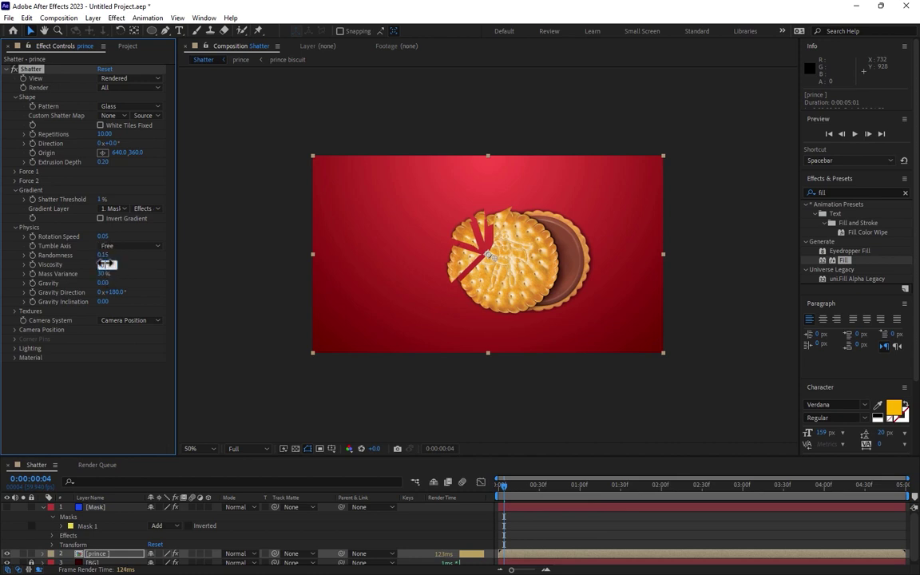
key(Return)
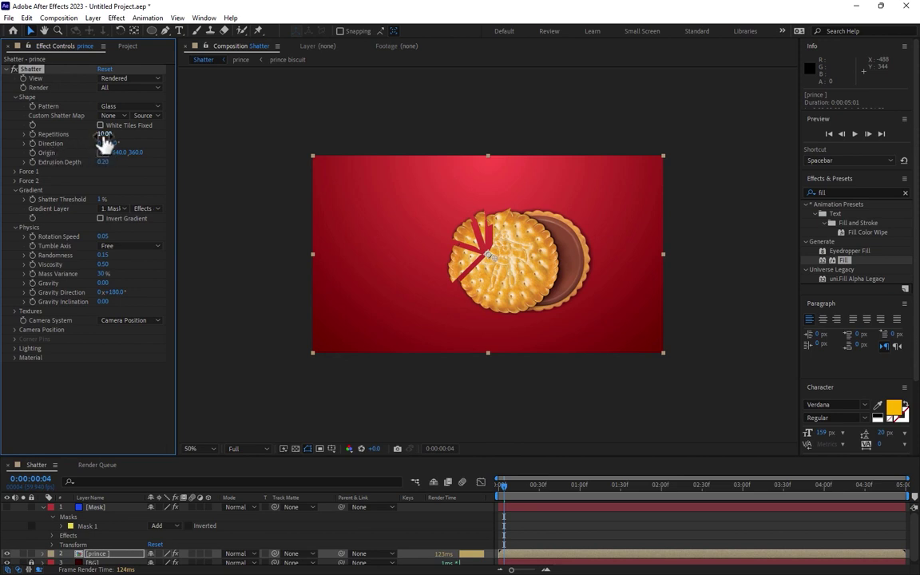
drag(105, 136, 188, 138)
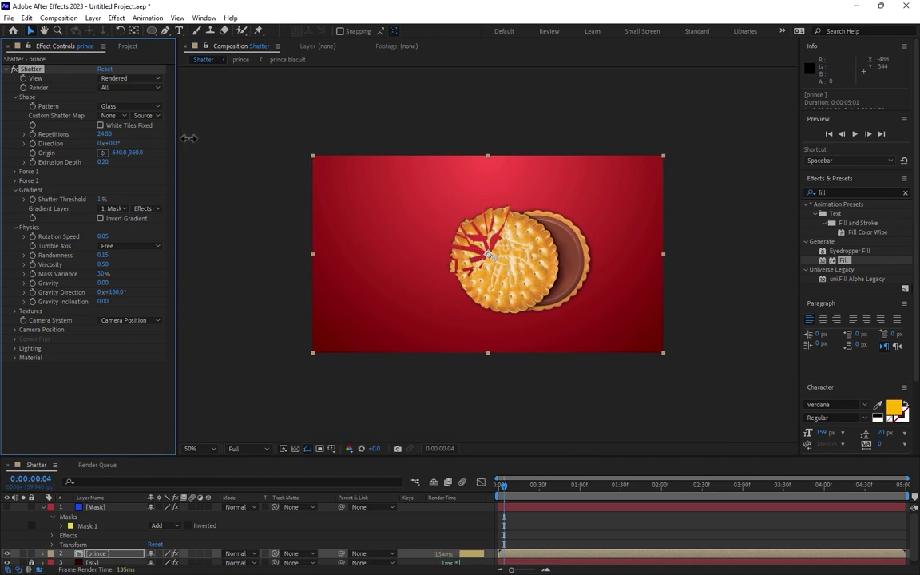
mouse_move(512, 490)
mouse_down()
mouse_move(567, 496)
mouse_move(472, 505)
mouse_up()
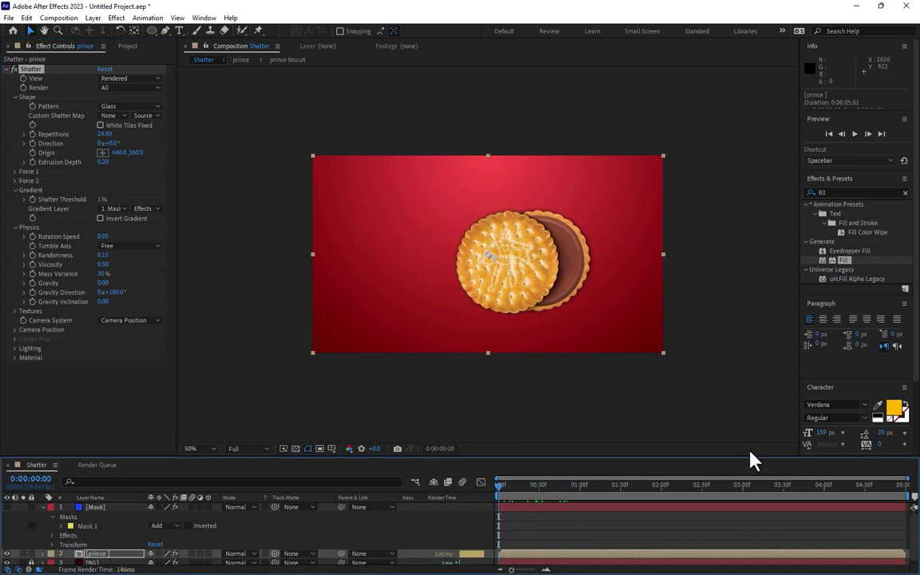
Trim the work area to about 01:02f, play the preview and stop mid-shatter.
drag(909, 498, 589, 498)
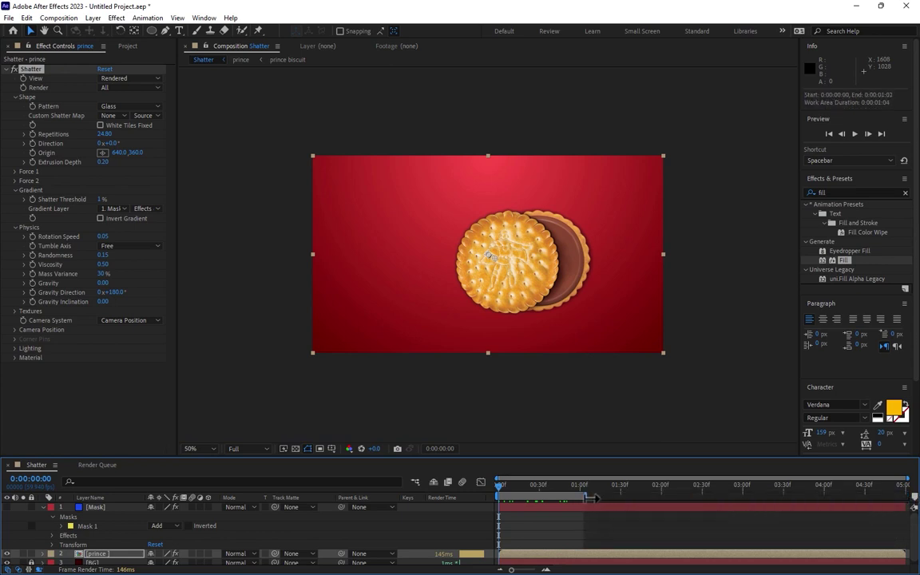
click(854, 135)
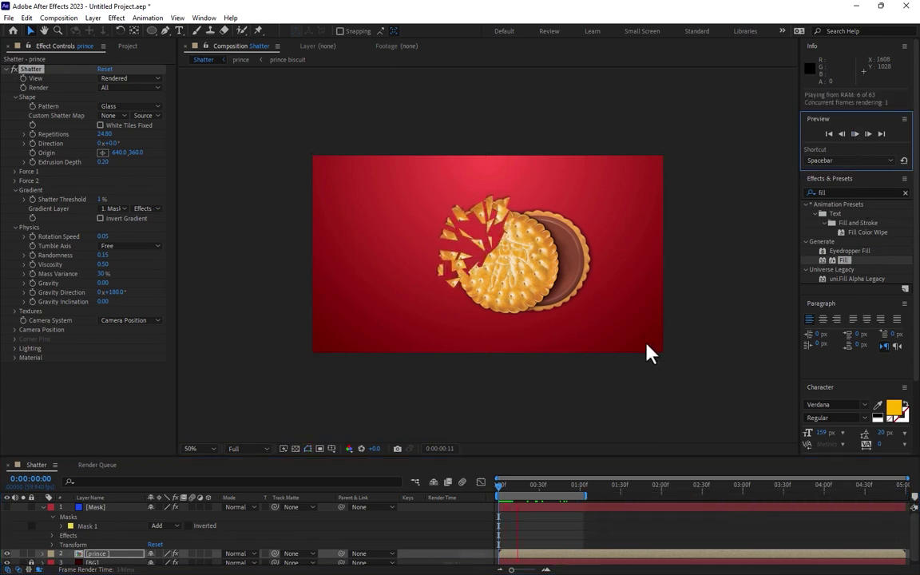
drag(518, 488, 534, 488)
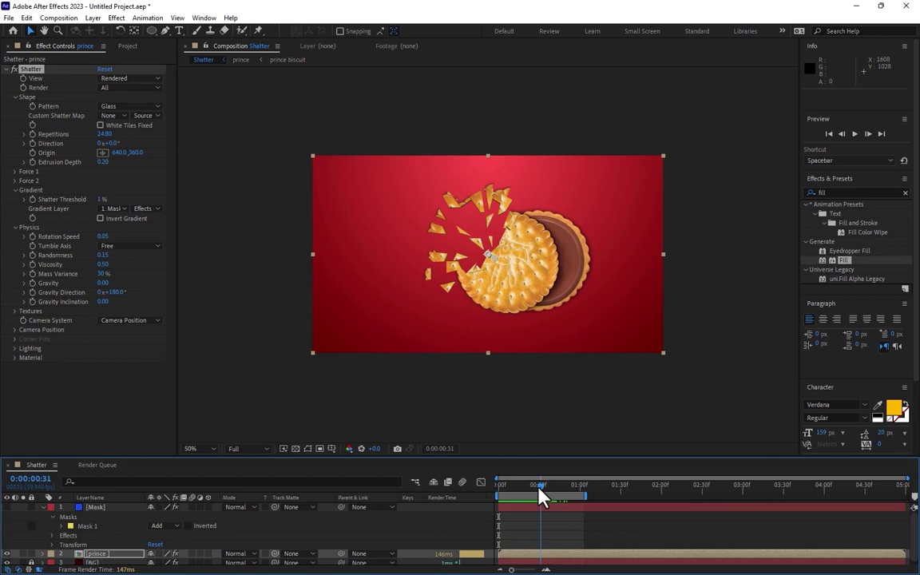
click(94, 555)
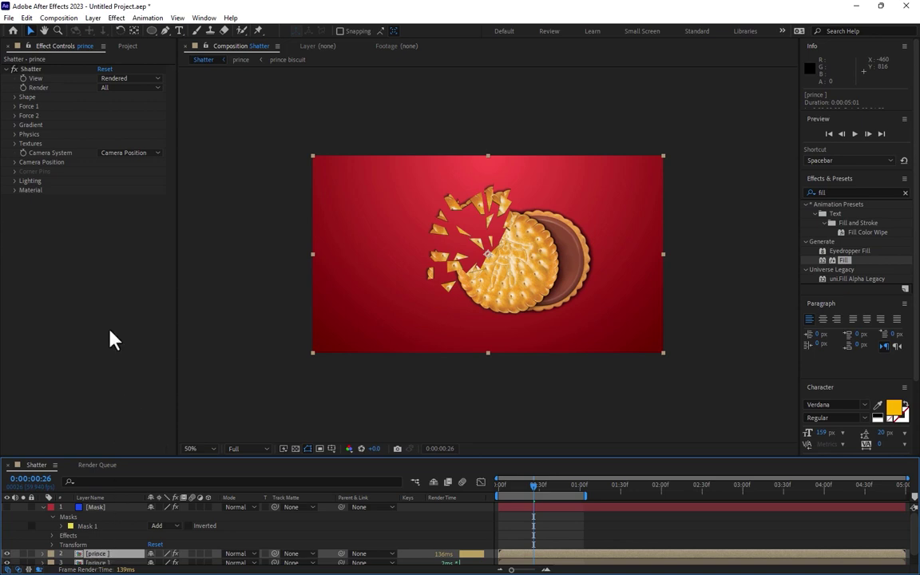
Set Shatter Repetitions to 200 and Extrusion Depth to 0 for fine, flat shards.
click(15, 97)
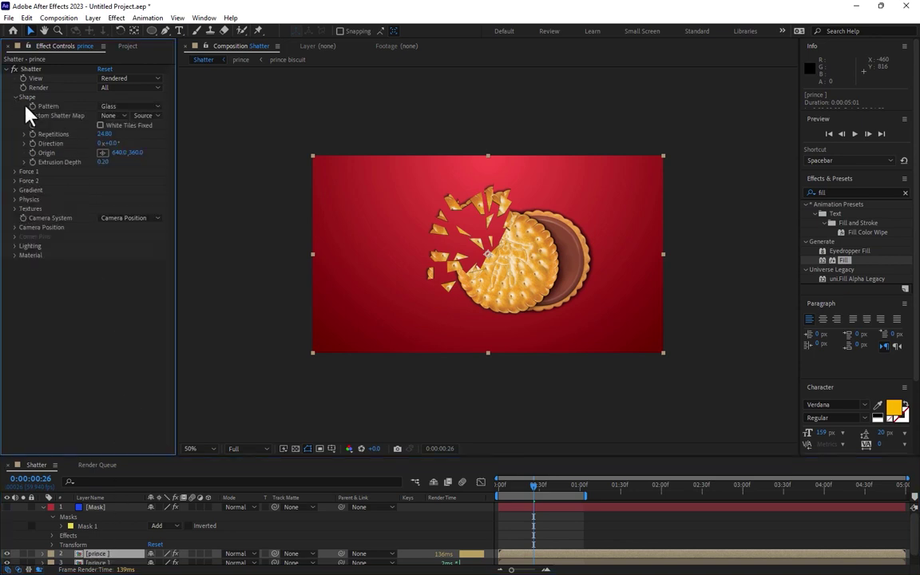
click(105, 134)
text(200)
key(Return)
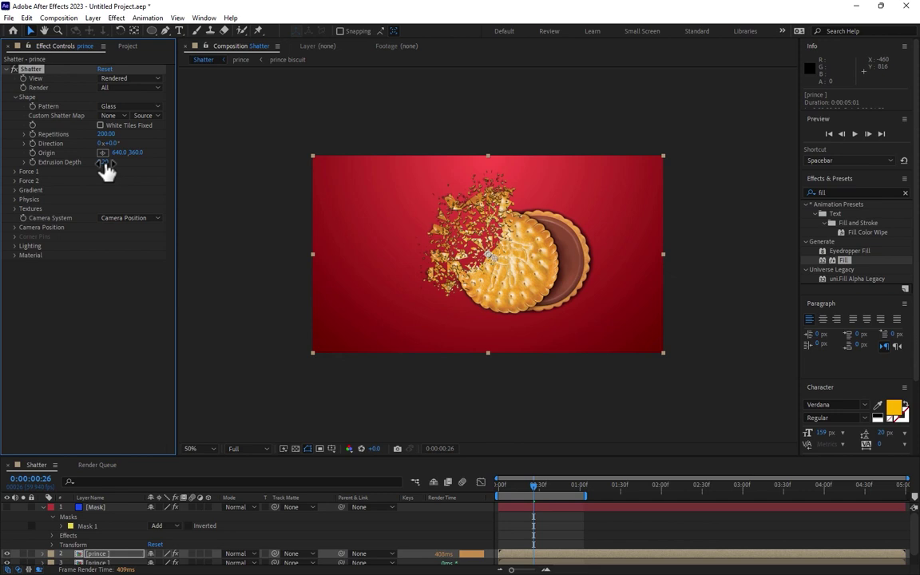
click(104, 163)
text(0)
key(Return)
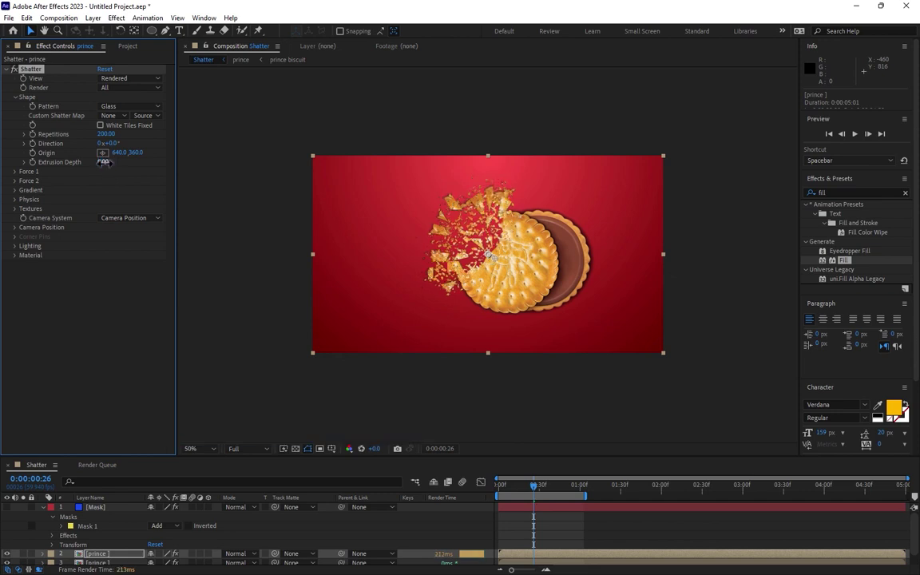
Set the Physics Viscosity to 0.38 after trying 0.5 and 0.45.
click(14, 199)
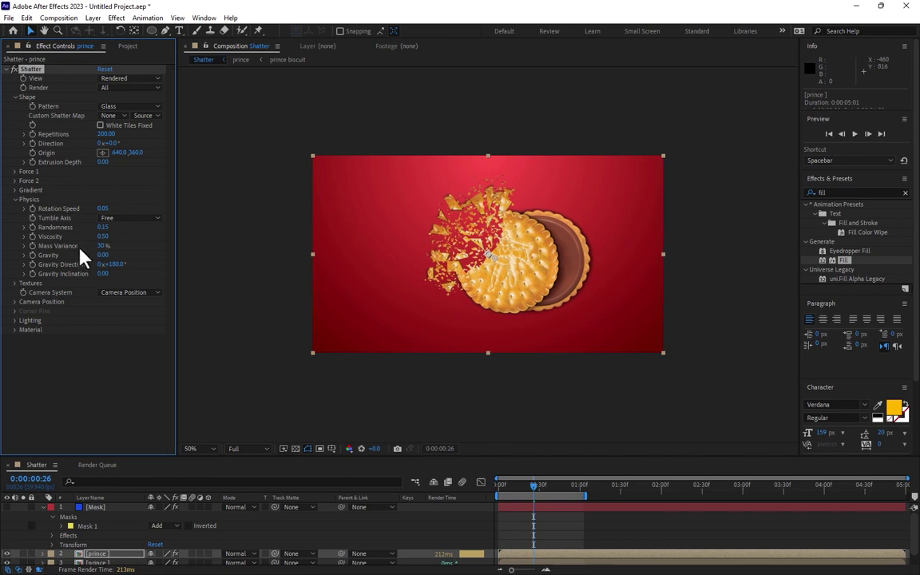
click(102, 236)
text(0.5)
key(Return)
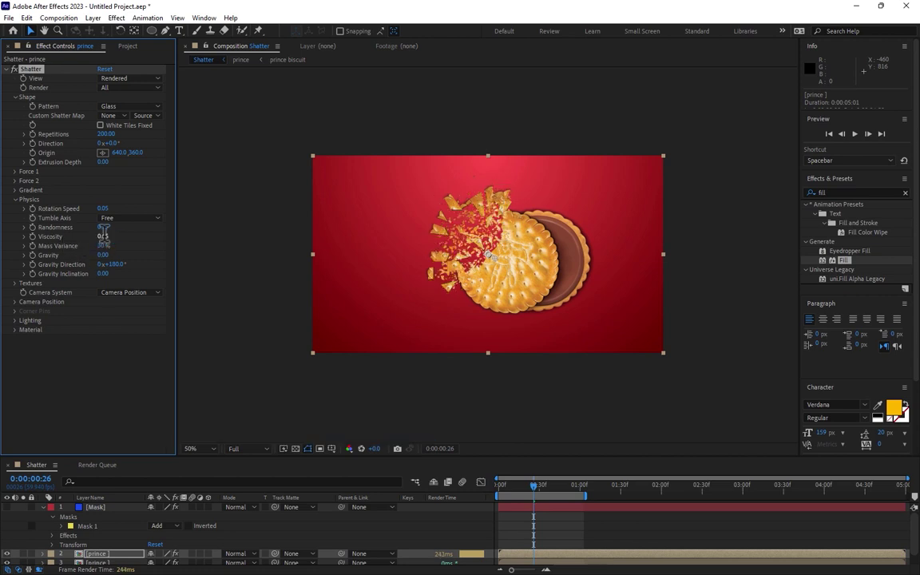
click(103, 236)
text(0.45)
key(Return)
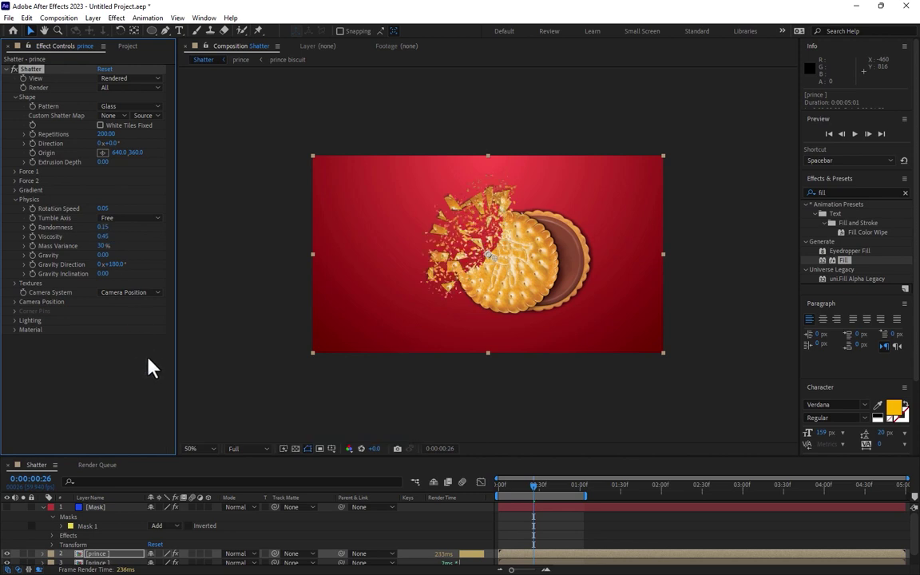
drag(104, 238, 69, 241)
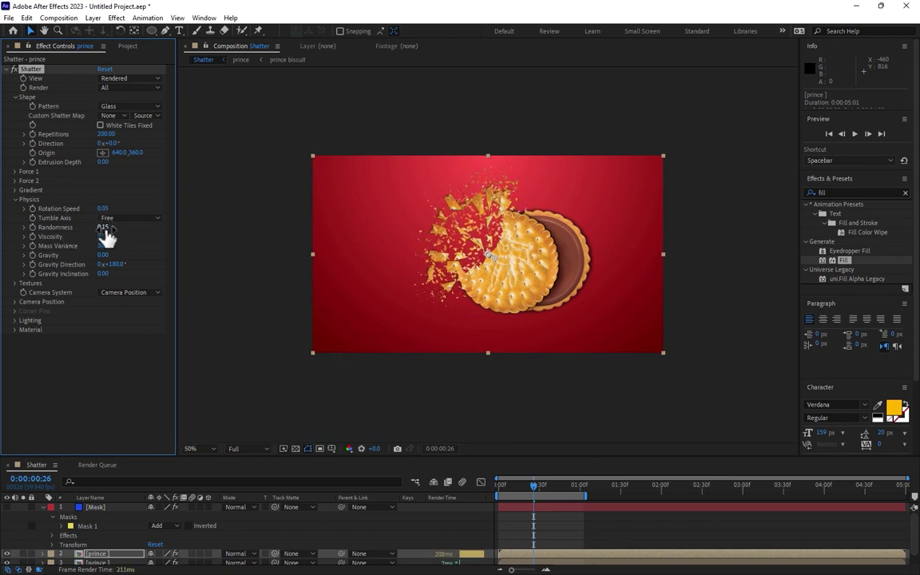
Set Rotation Speed 0.07 and Randomness 0.20, then preview from the start.
click(103, 209)
text(0.07)
key(Return)
drag(101, 227, 126, 225)
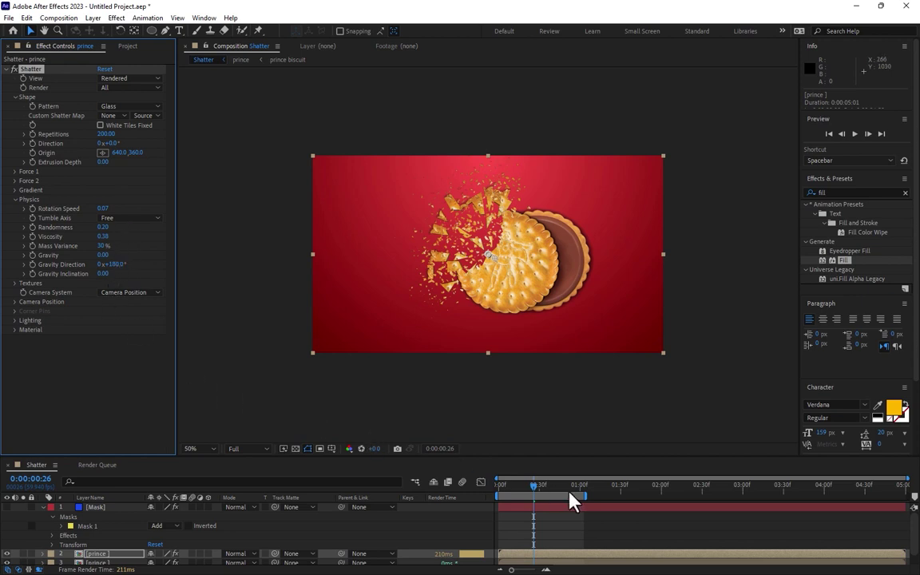
click(505, 489)
click(854, 135)
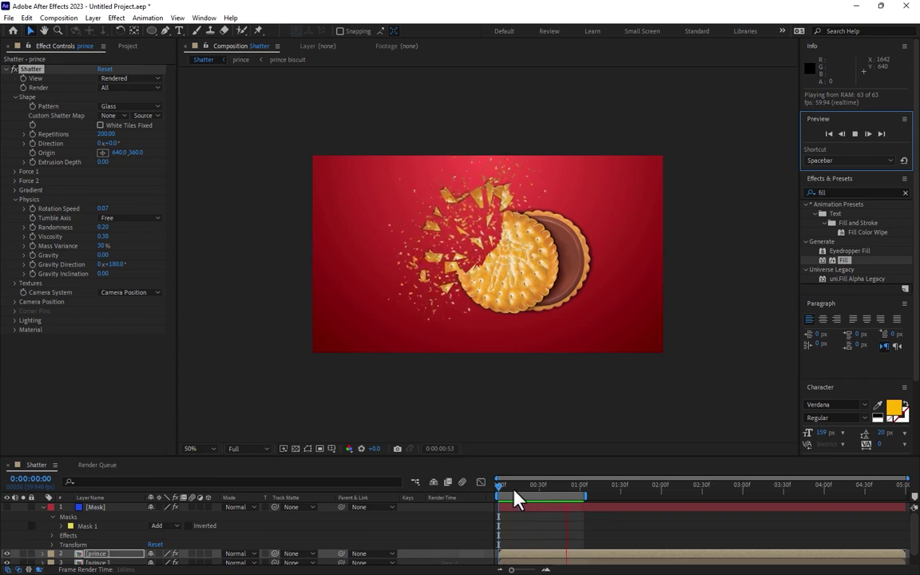
Try several Shatter Viscosity values (0.6, 0.5, 0.8).
click(526, 490)
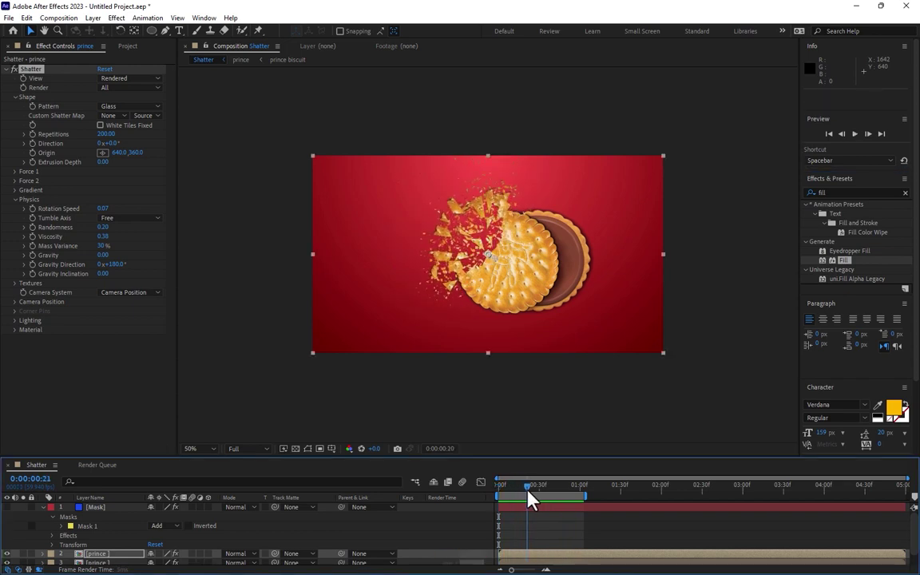
click(103, 237)
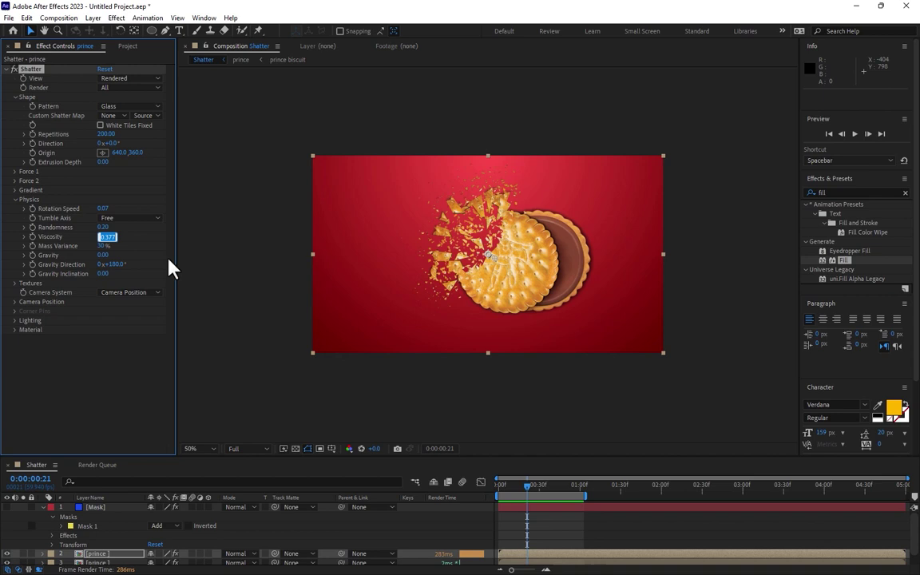
text(0)
text(.6)
key(Return)
click(105, 237)
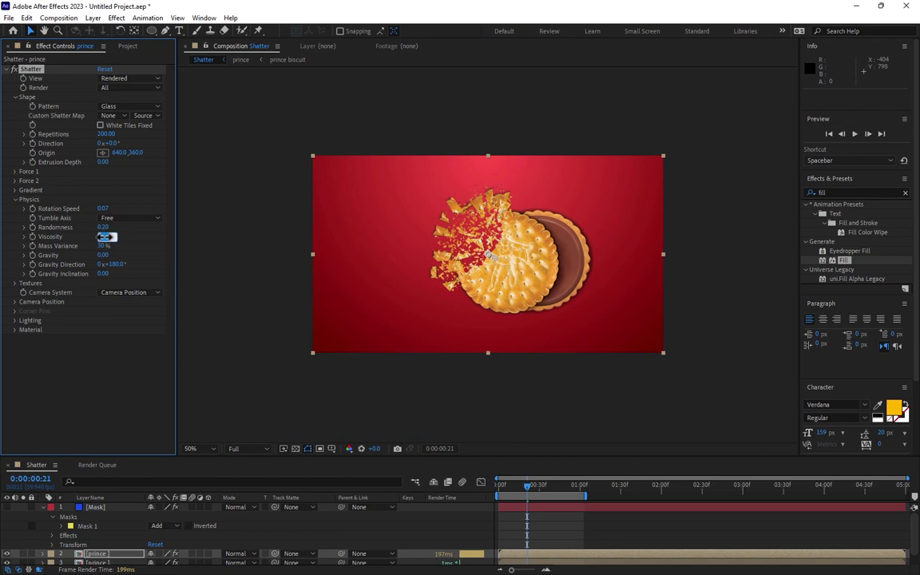
text(.5)
key(Return)
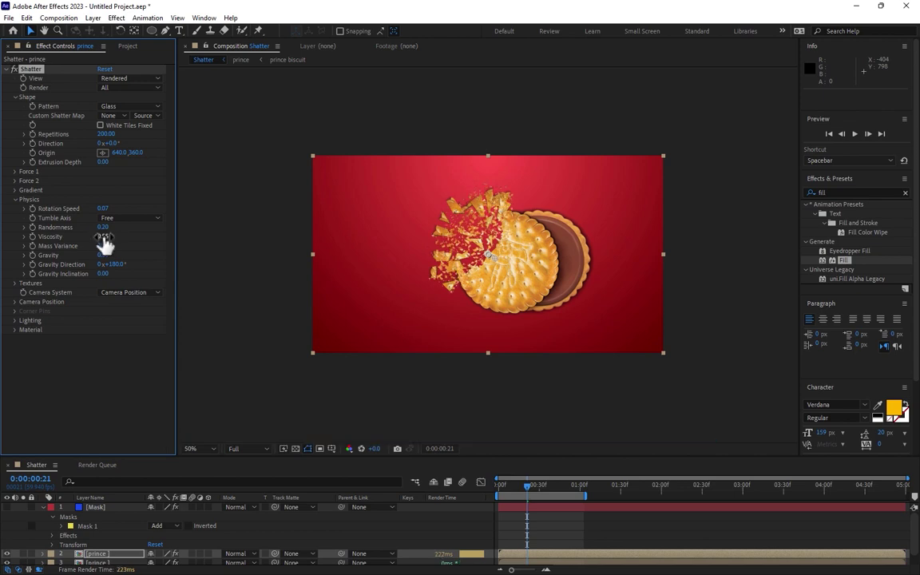
click(104, 237)
text(.8)
key(Return)
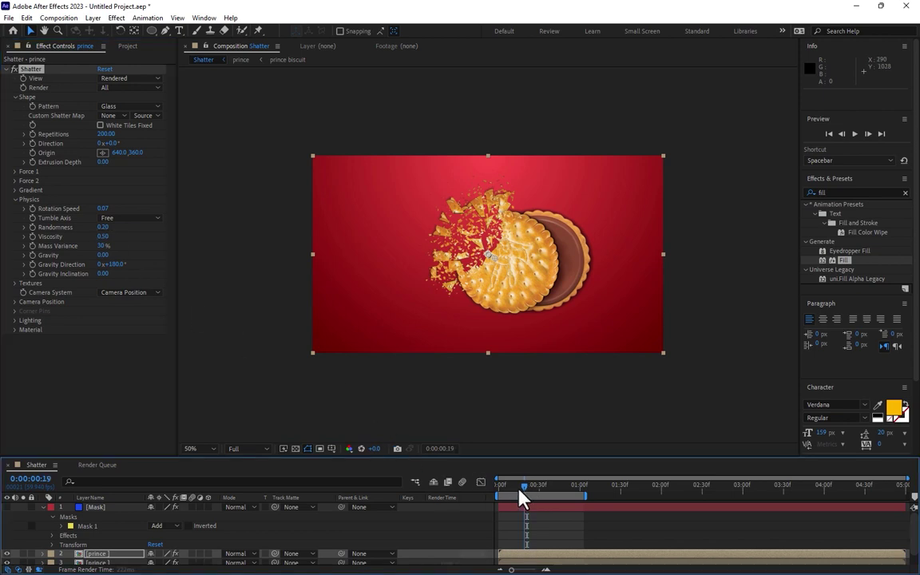
Replay the shatter preview from frame 0 and stop on a mid-shatter frame.
drag(527, 493, 550, 493)
key(Home)
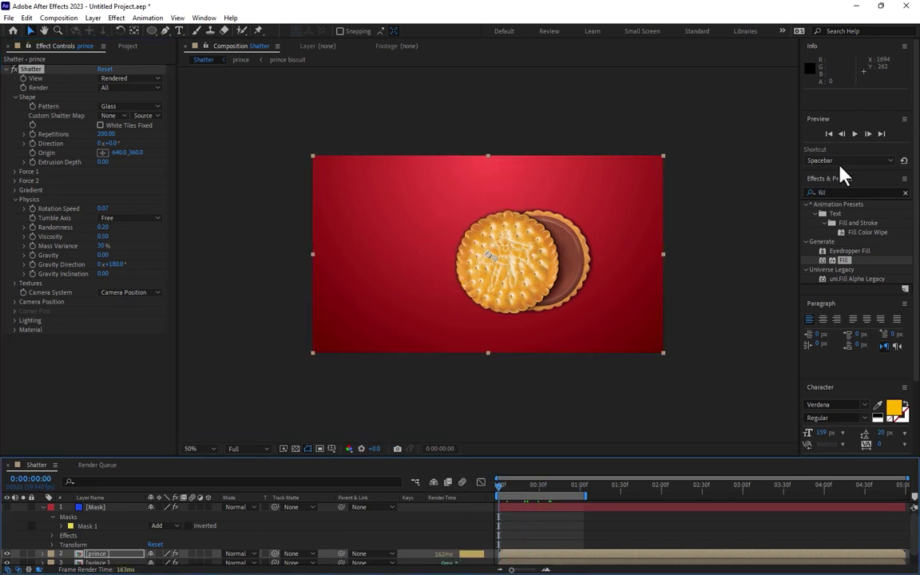
click(859, 139)
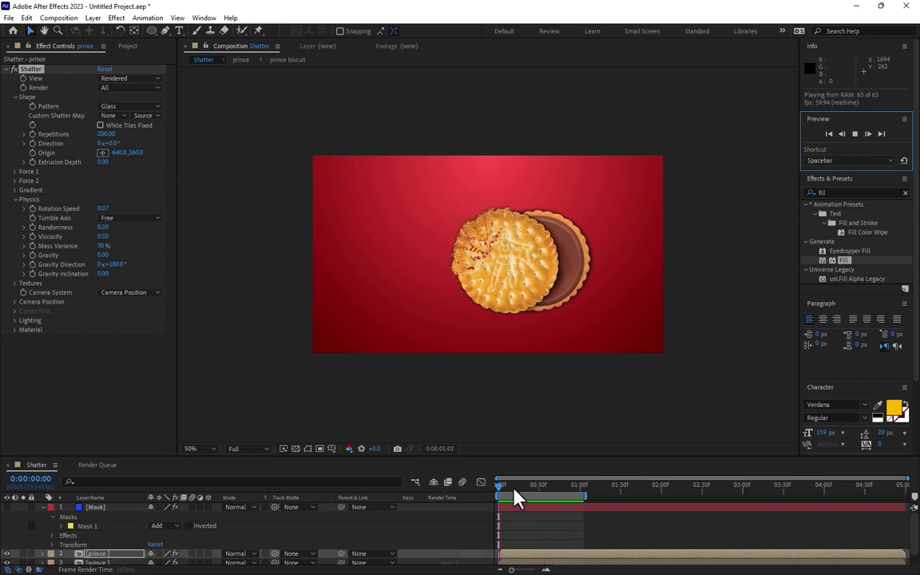
drag(556, 499, 544, 502)
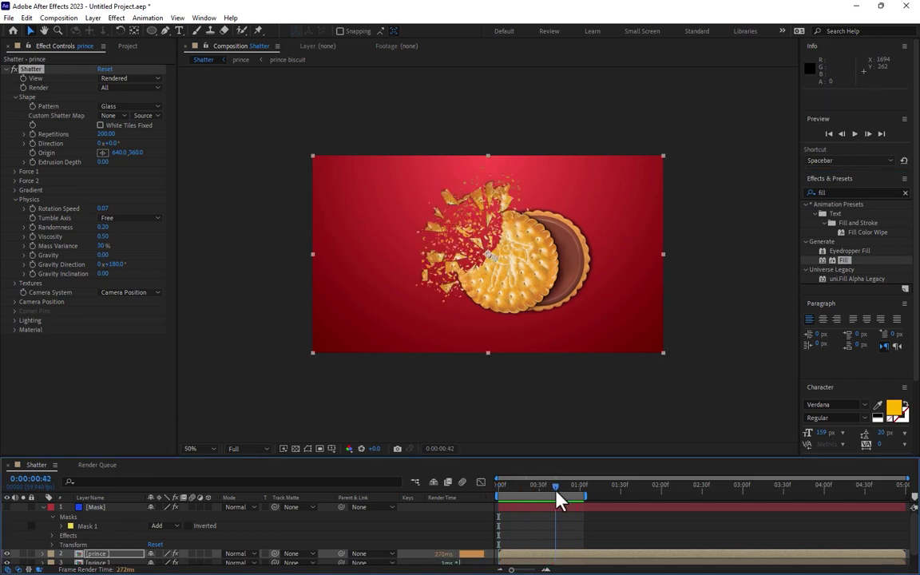
Draw a second ellipse mask on the Mask layer over the biscuit's upper right, then preview.
click(99, 508)
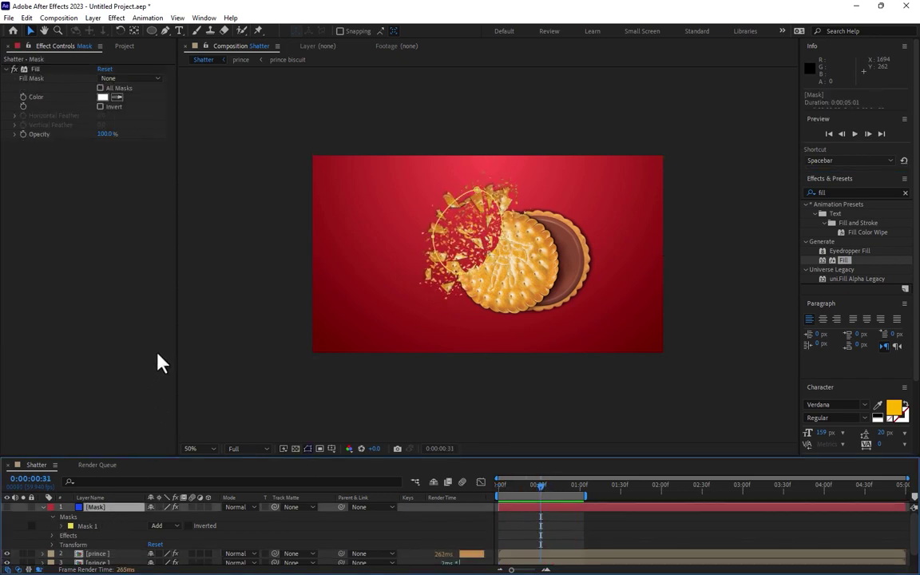
click(151, 32)
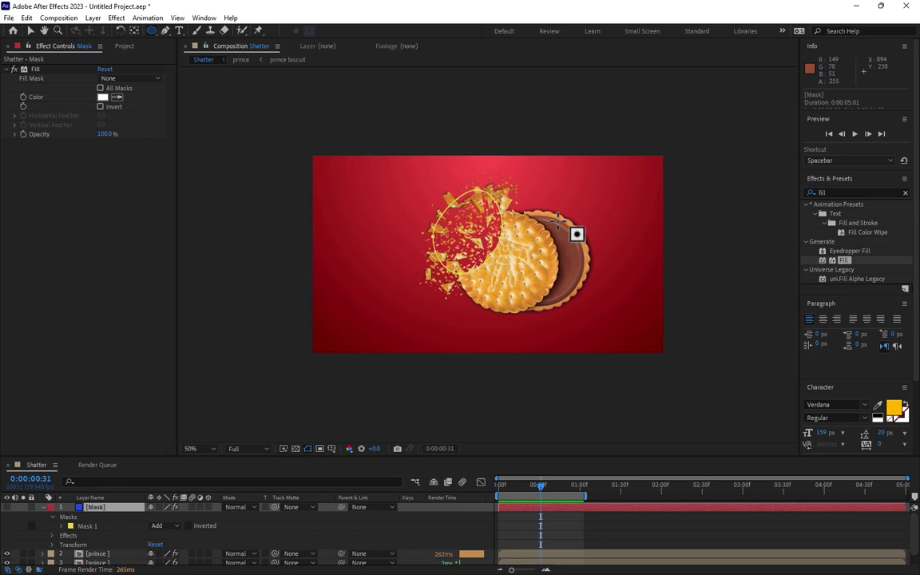
drag(521, 181, 605, 250)
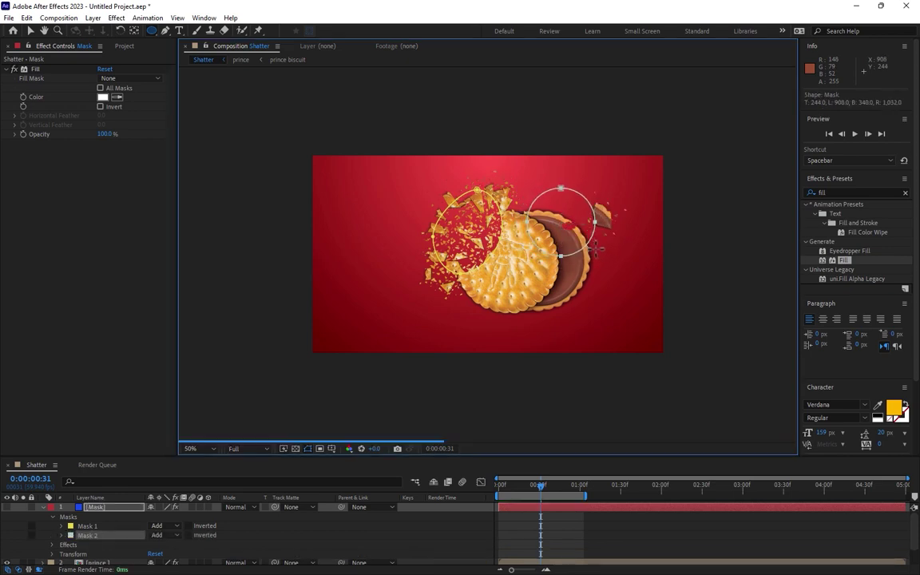
drag(595, 255, 588, 250)
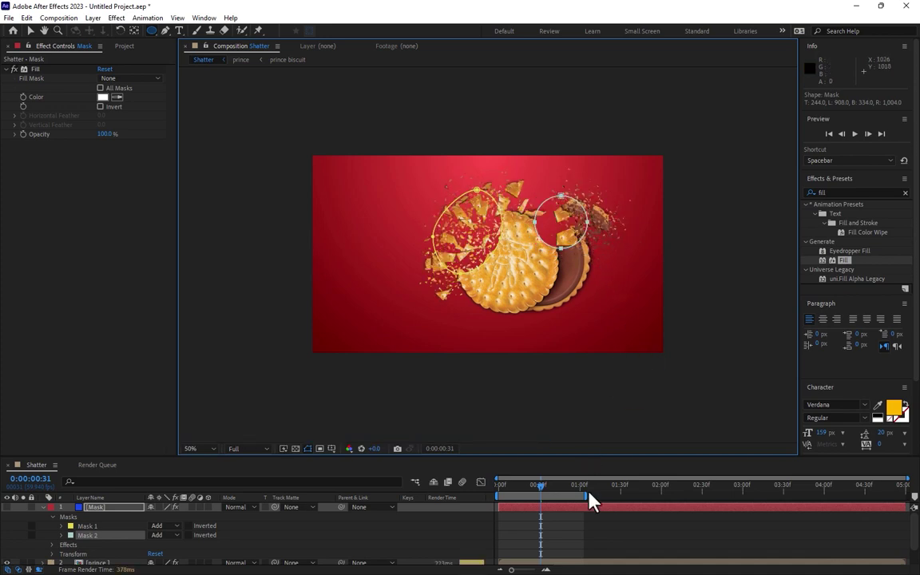
click(538, 519)
key(space)
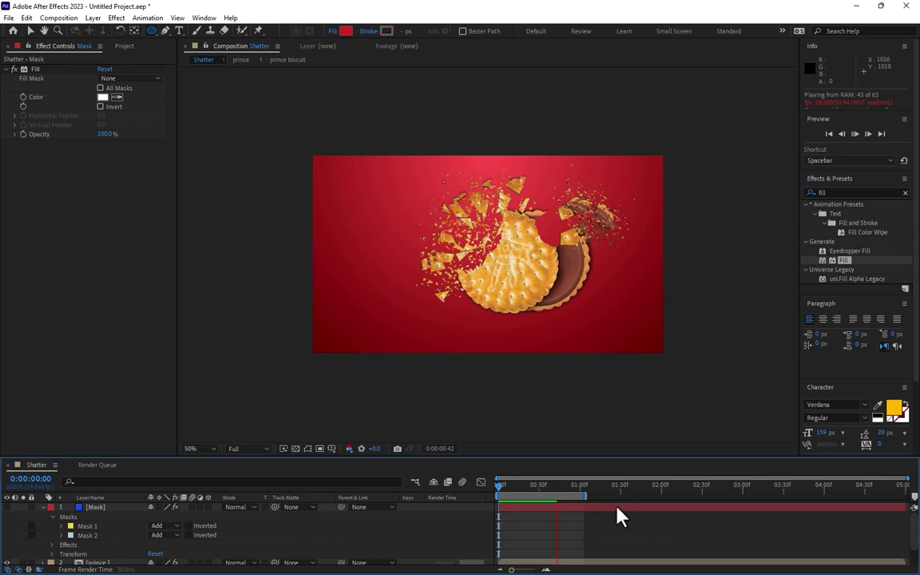
Move Mask 2 down onto the chocolate edge and stretch it upward into a tall oval.
click(532, 502)
click(93, 510)
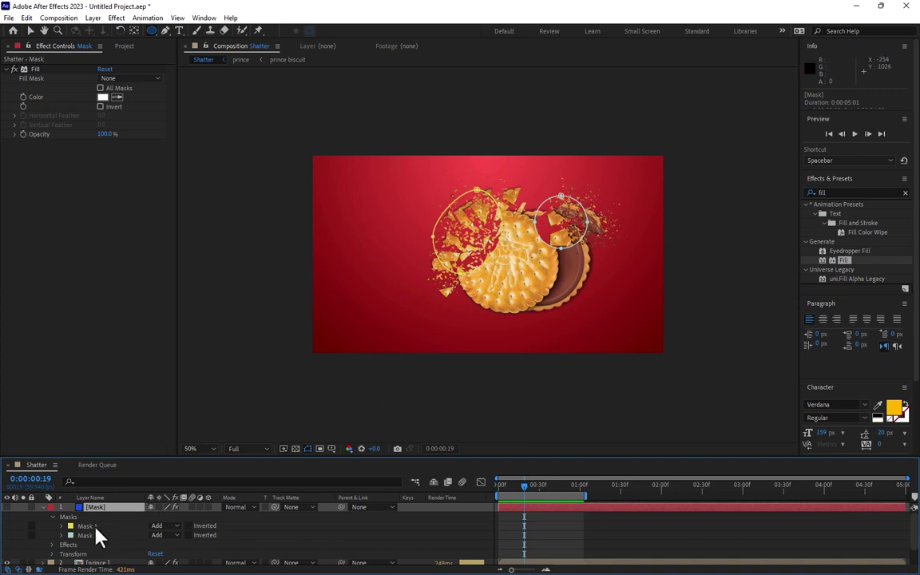
click(88, 536)
click(61, 536)
click(102, 532)
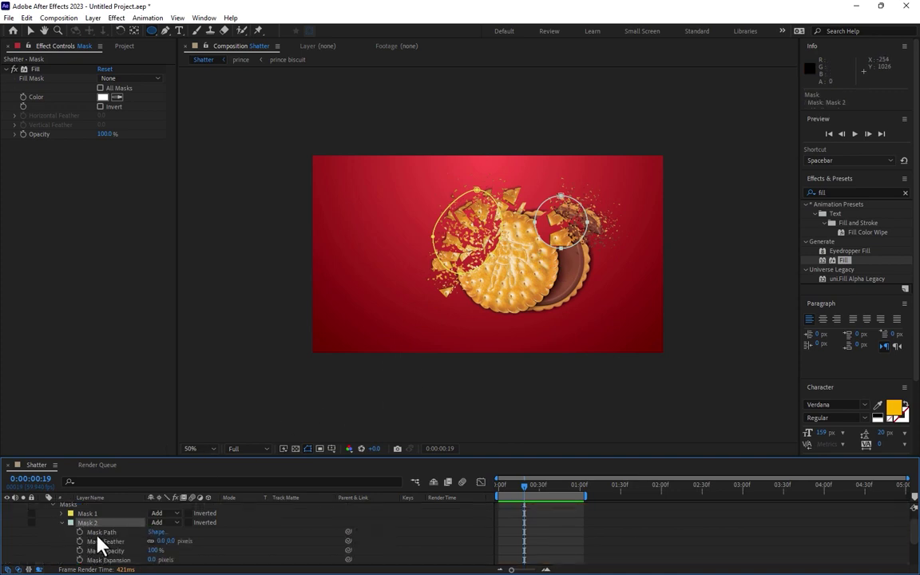
key(v)
drag(573, 247, 586, 287)
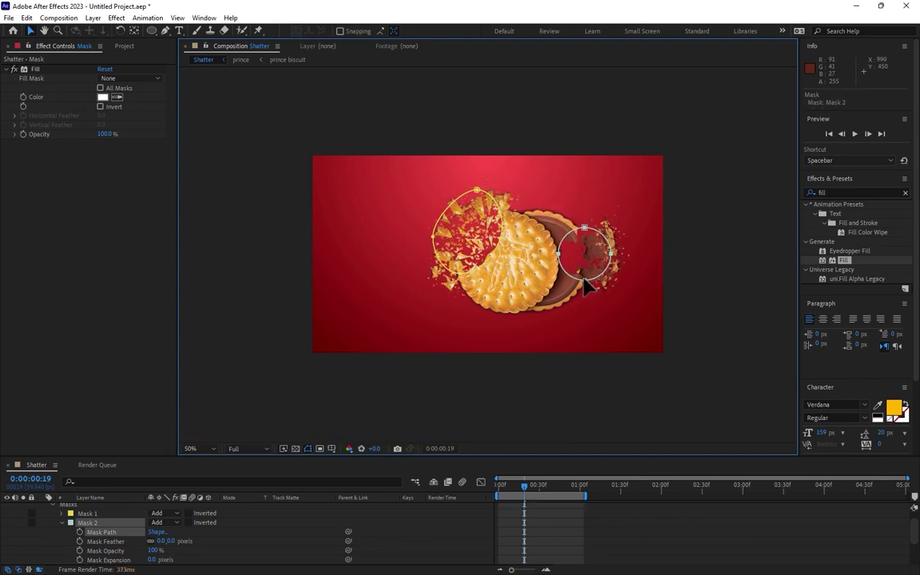
drag(584, 280, 582, 302)
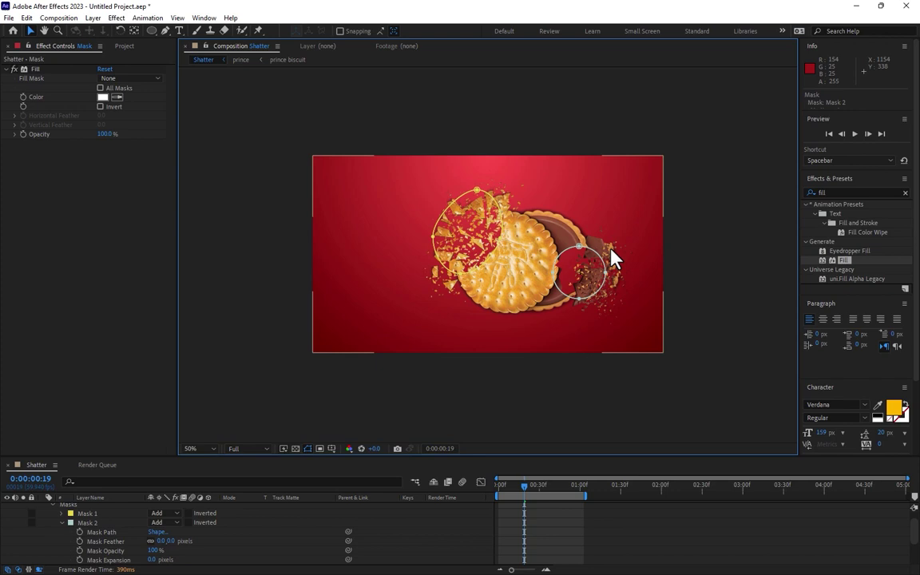
drag(581, 250, 579, 224)
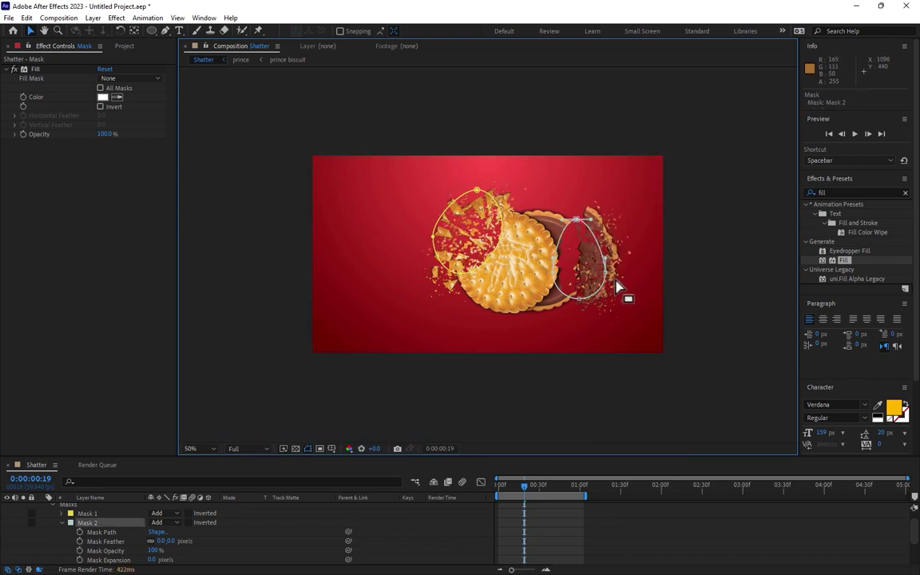
Replay the shatter from the first frame and stop mid-burst around 0:00:00:39.
click(629, 521)
drag(524, 493, 460, 501)
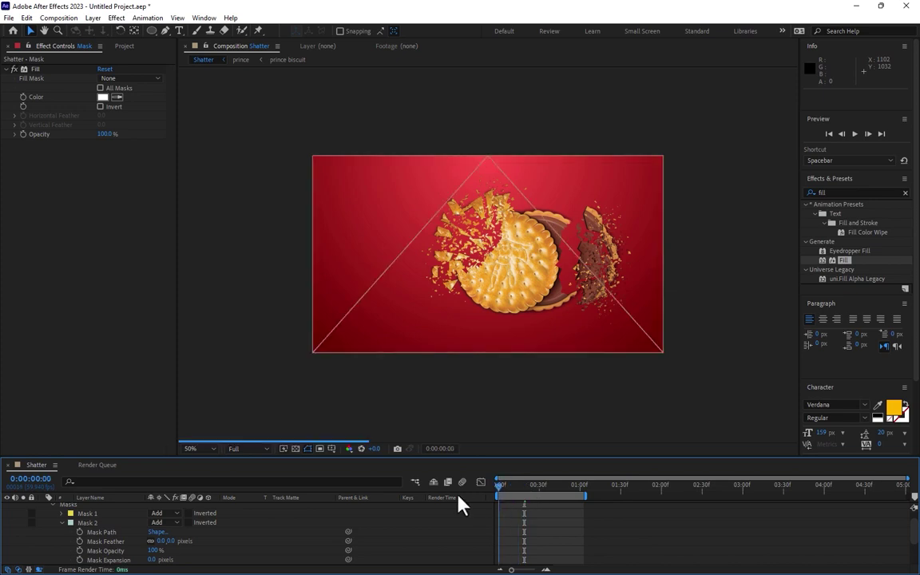
key(space)
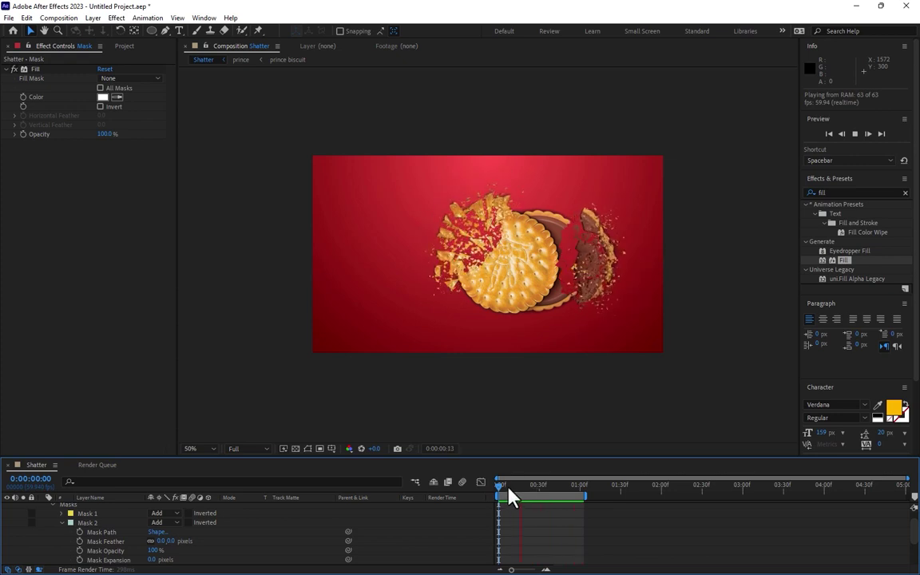
click(551, 489)
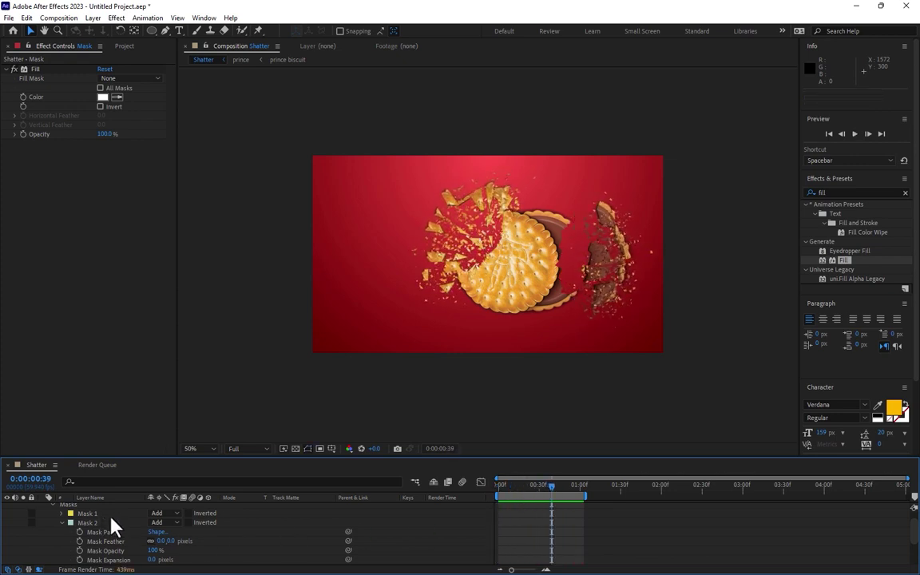
scroll(108, 526, up, 1)
click(42, 508)
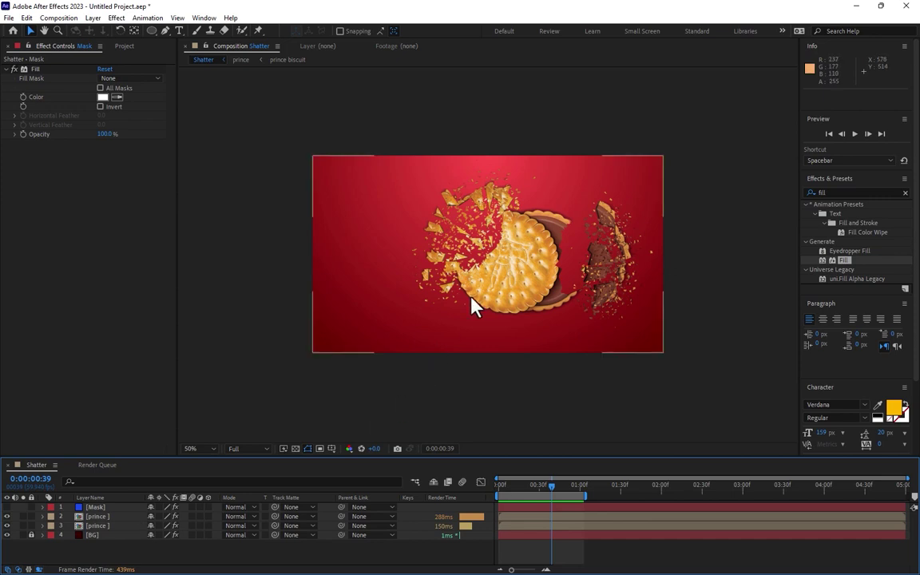
double_click(98, 527)
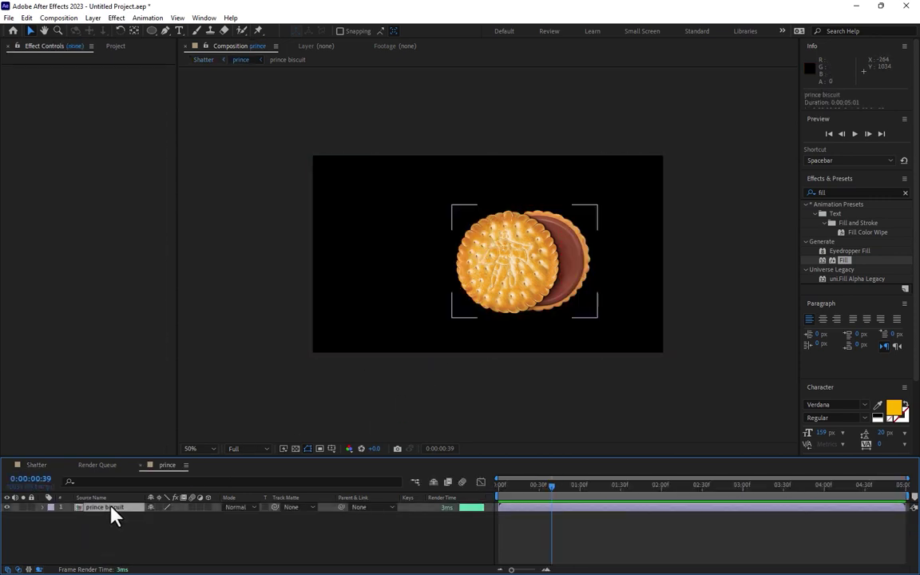
double_click(112, 515)
click(111, 509)
key(period)
key(period)
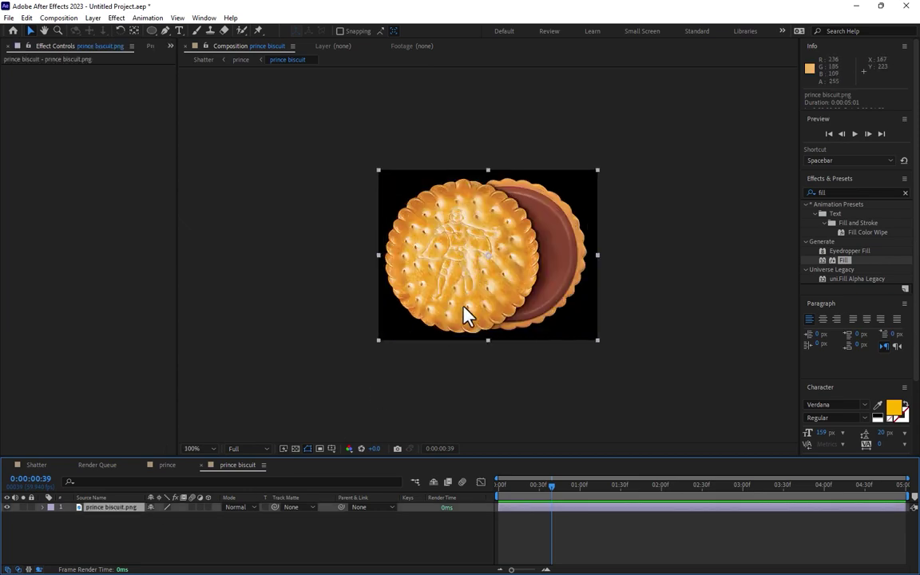
click(295, 449)
key(period)
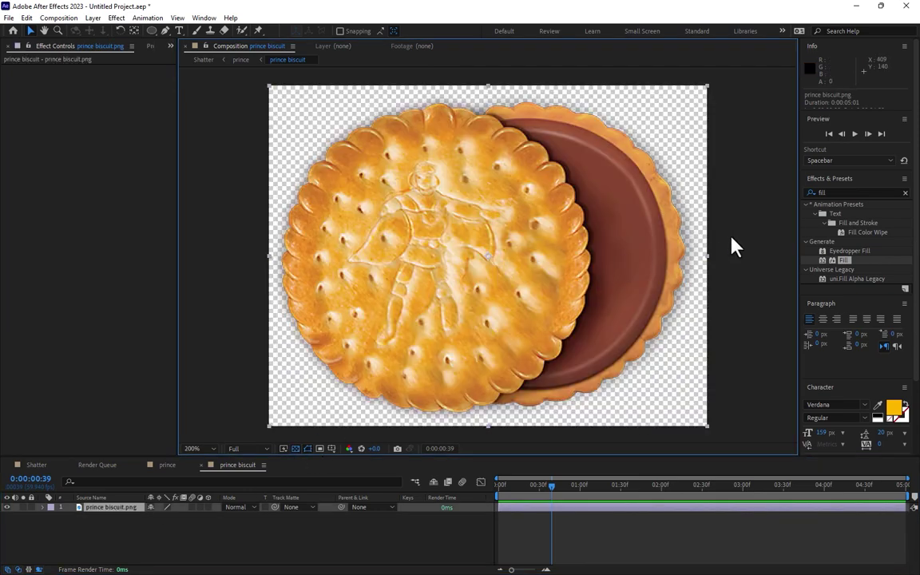
click(857, 192)
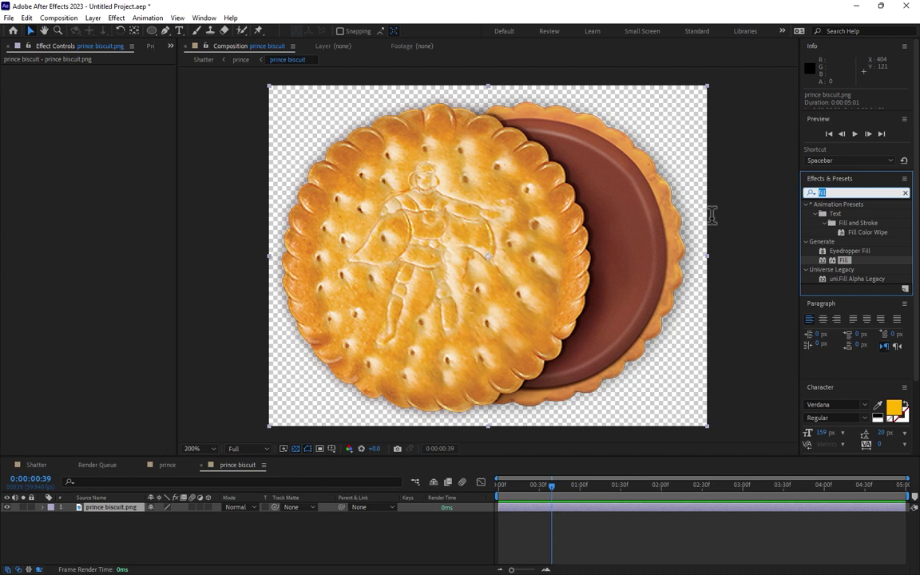
text(matt)
drag(859, 311, 518, 263)
click(40, 465)
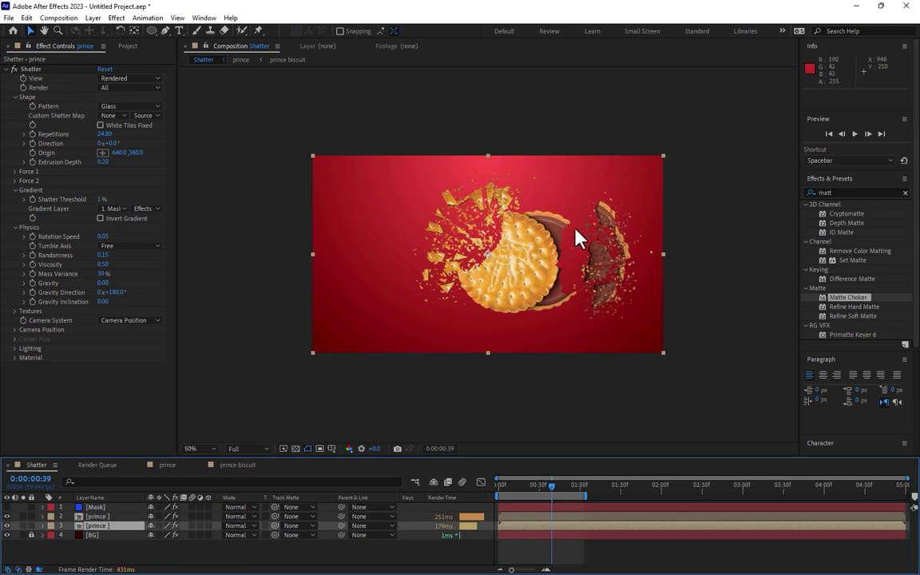
Move the current time to 0:00:01:00.
click(579, 493)
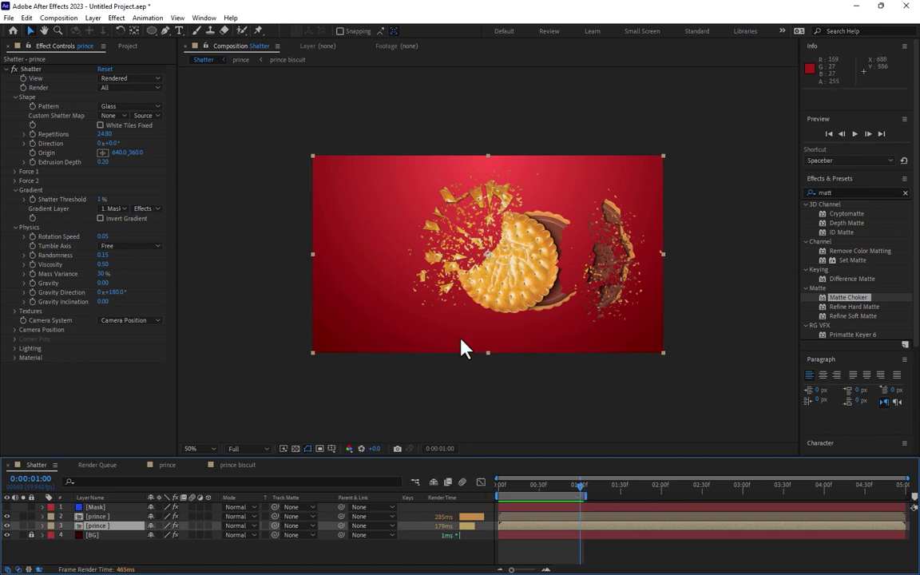
Pre-compose the Mask and both prince layers as 'Final Shatter' and nudge it up and right.
shift+click(95, 510)
right_click(95, 510)
click(151, 436)
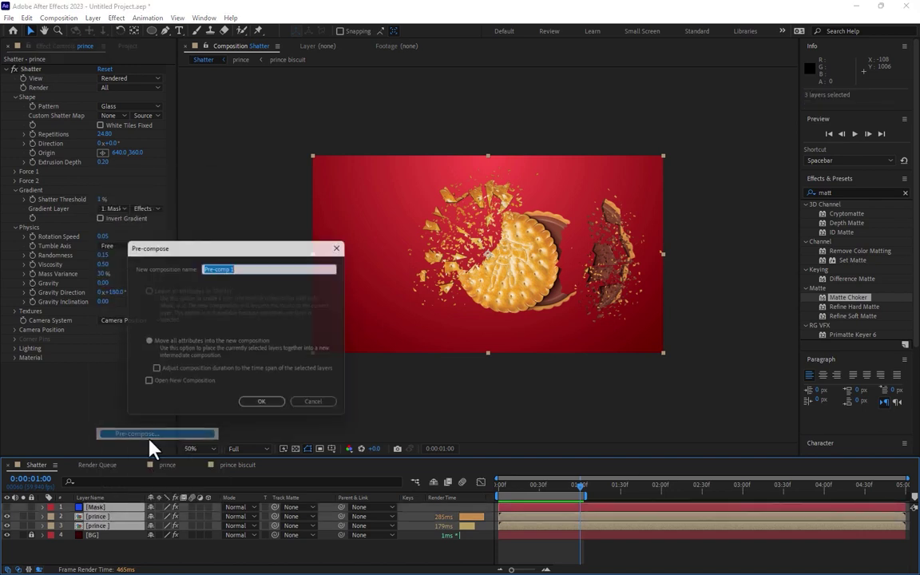
text(P)
text(Final Shatter)
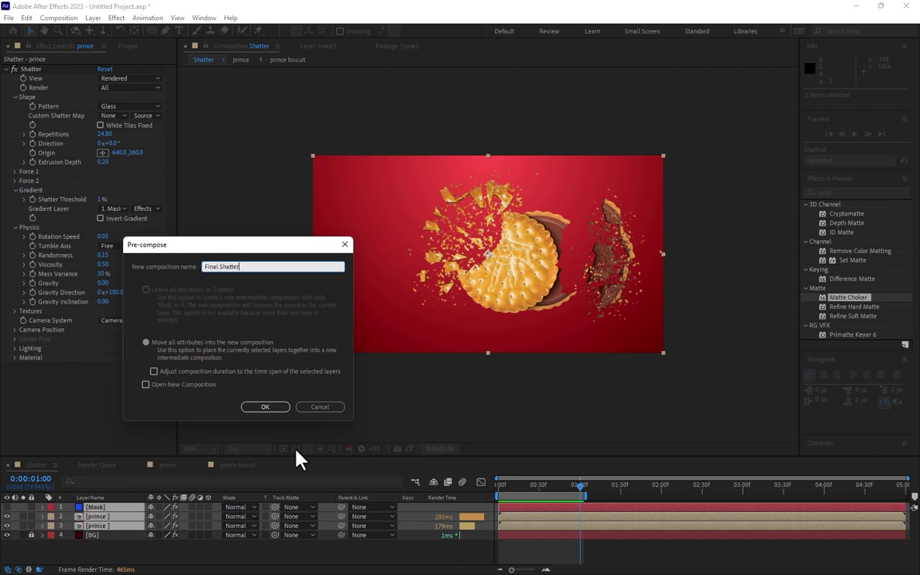
key(Return)
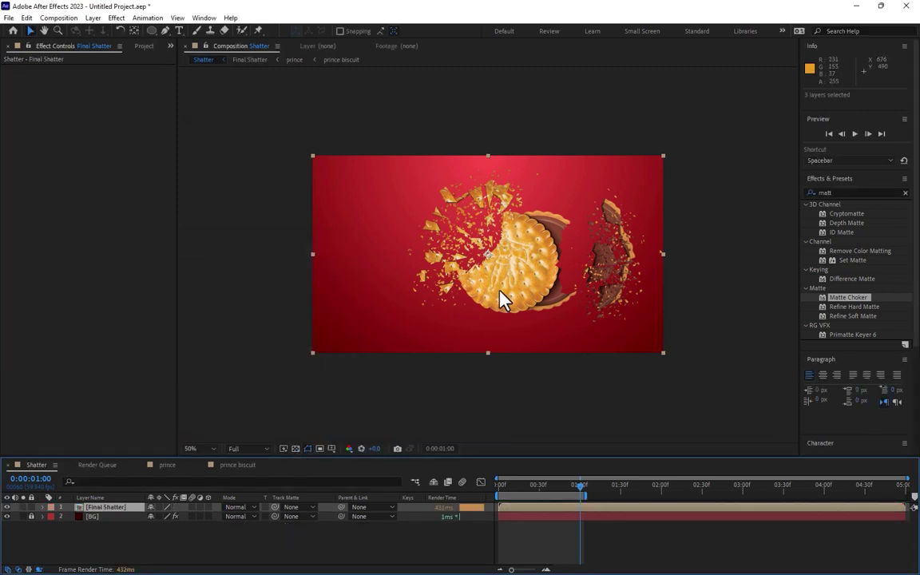
drag(500, 292, 521, 276)
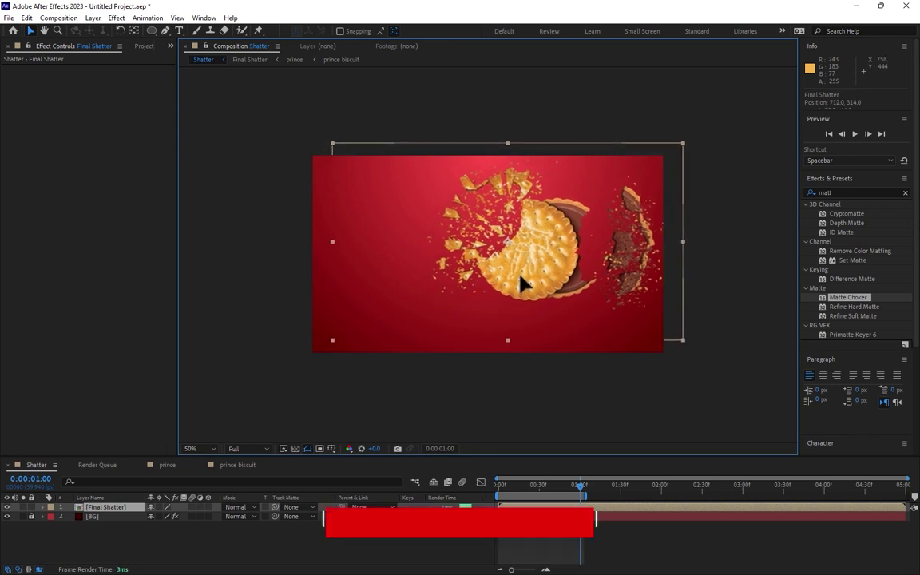
Create a black (000000) solid named 'Shadow' with the Ellipse mask tool active.
click(298, 158)
click(152, 31)
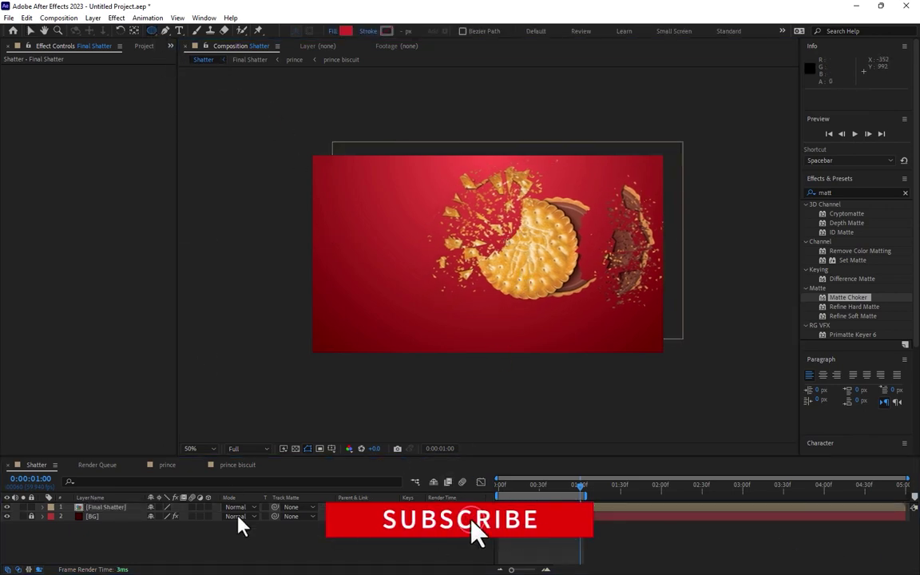
key(ctrl+y)
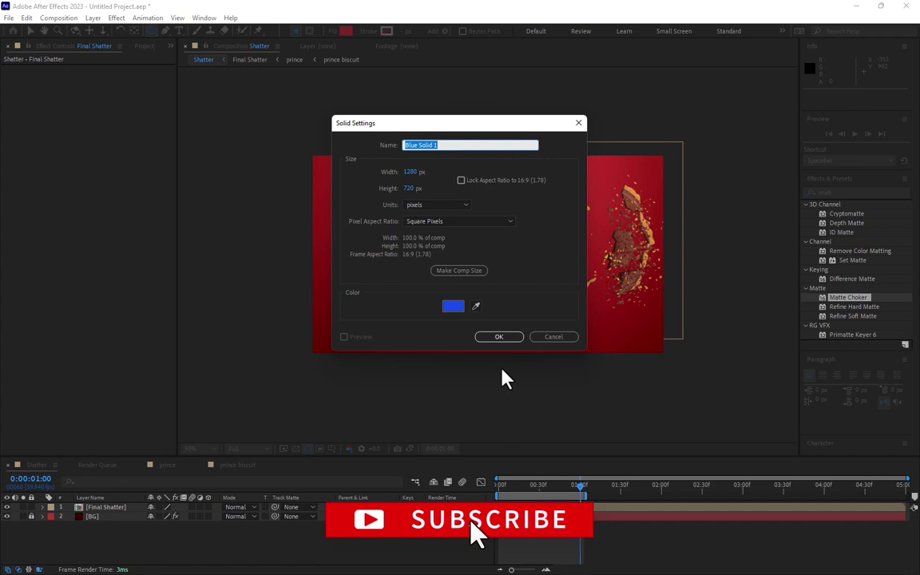
text(Shadow)
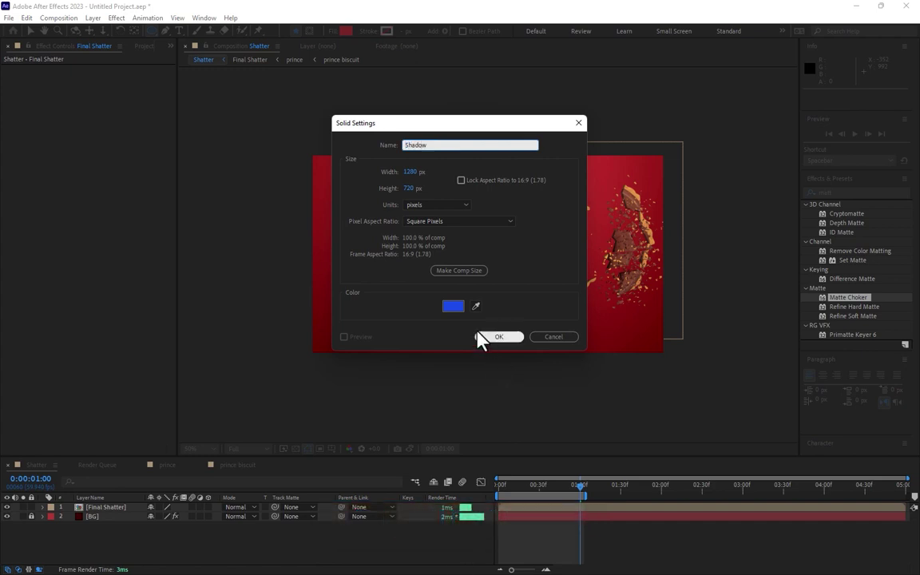
click(453, 306)
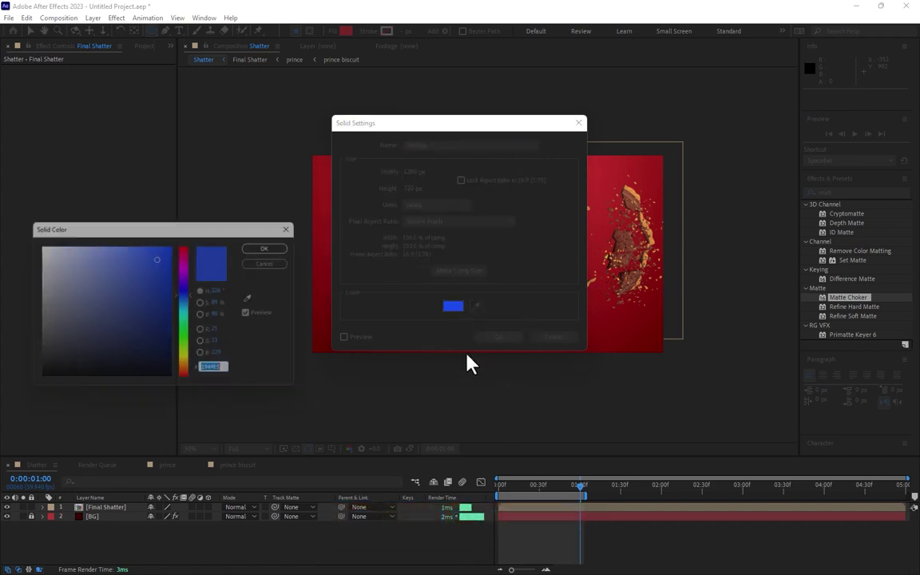
text(000000)
click(275, 246)
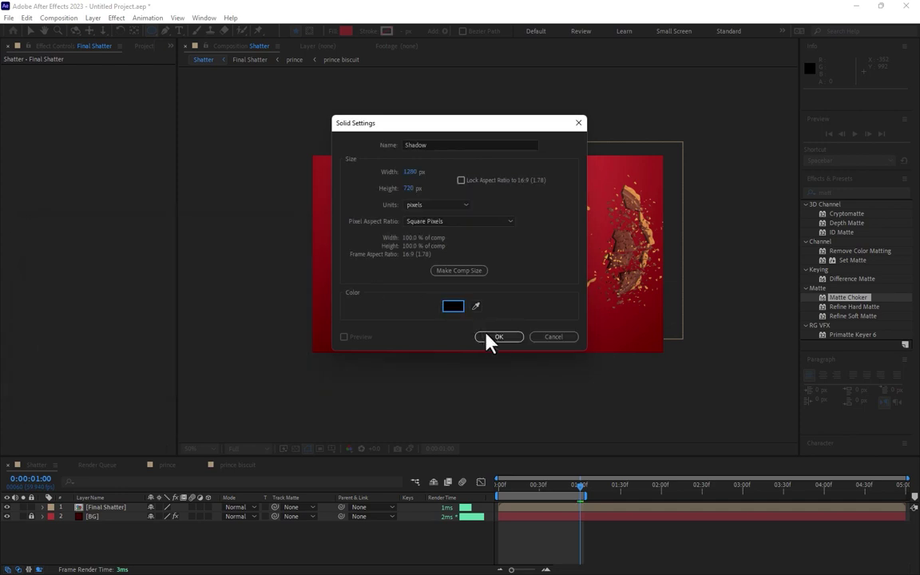
click(493, 337)
Draw a flat ellipse mask below the biscuit and make the black Shadow partly transparent.
drag(445, 314, 660, 334)
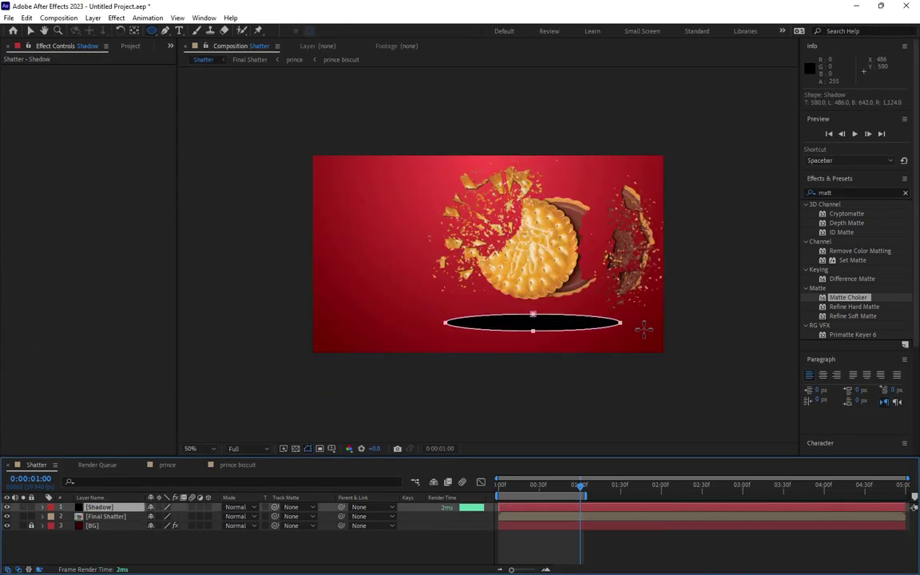
click(101, 507)
key(t)
drag(153, 517, 120, 518)
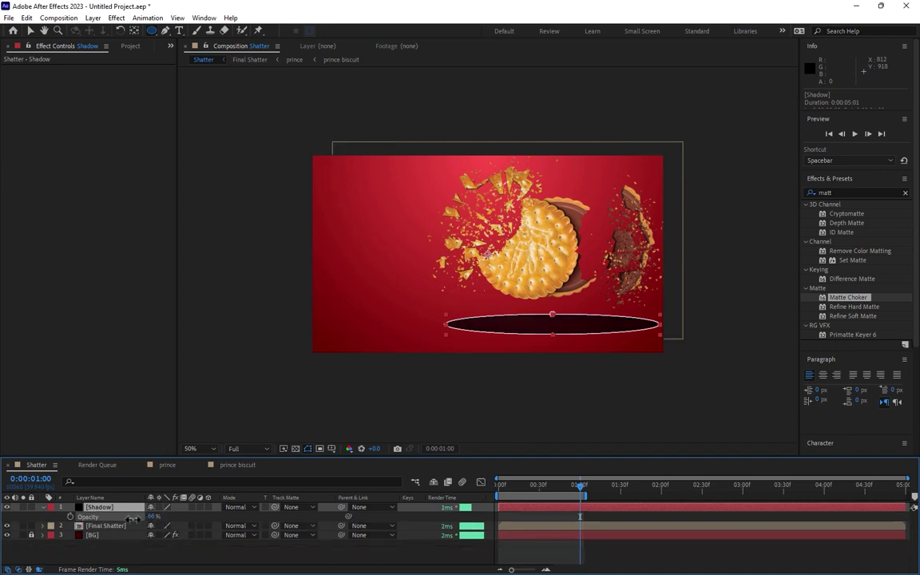
click(459, 555)
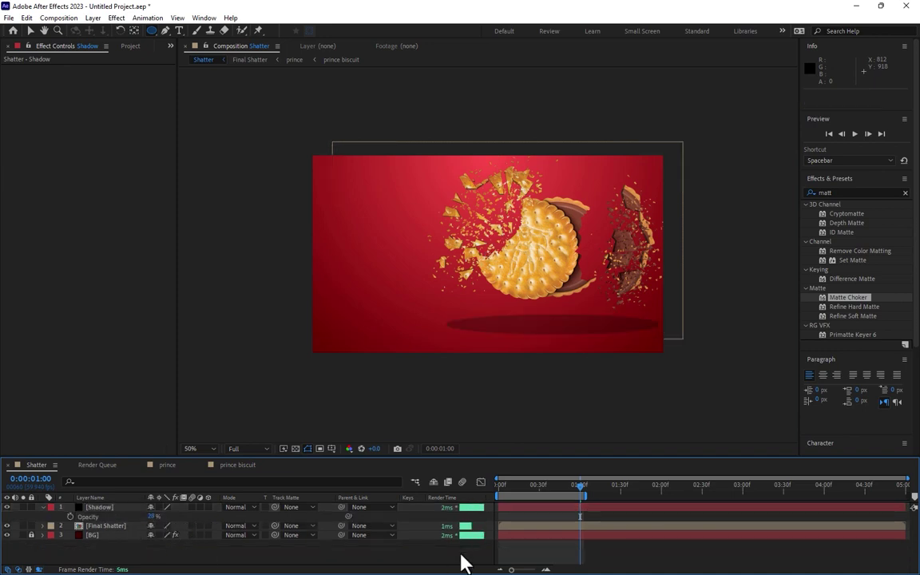
Feather the Shadow ellipse mask to 37 pixels for soft edges.
click(104, 508)
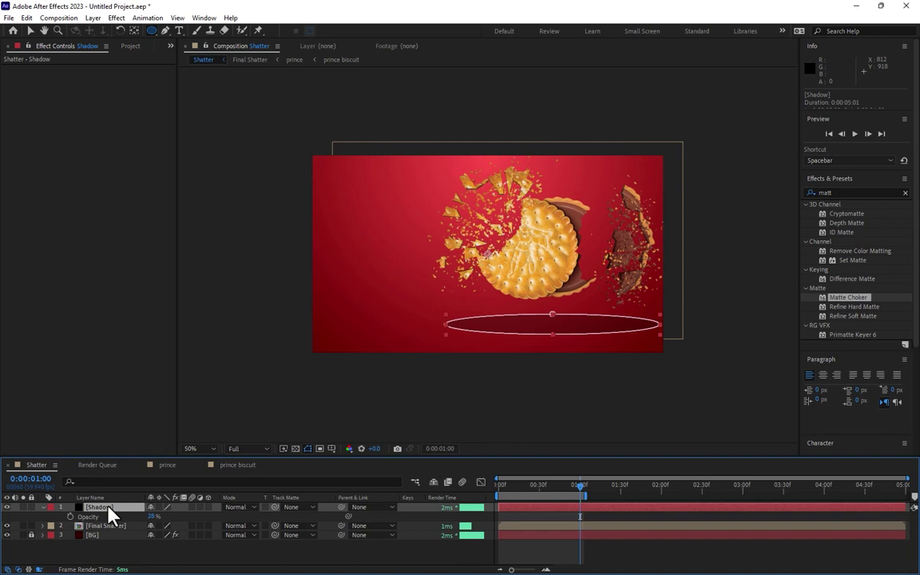
key(m)
key(m)
drag(164, 535, 204, 534)
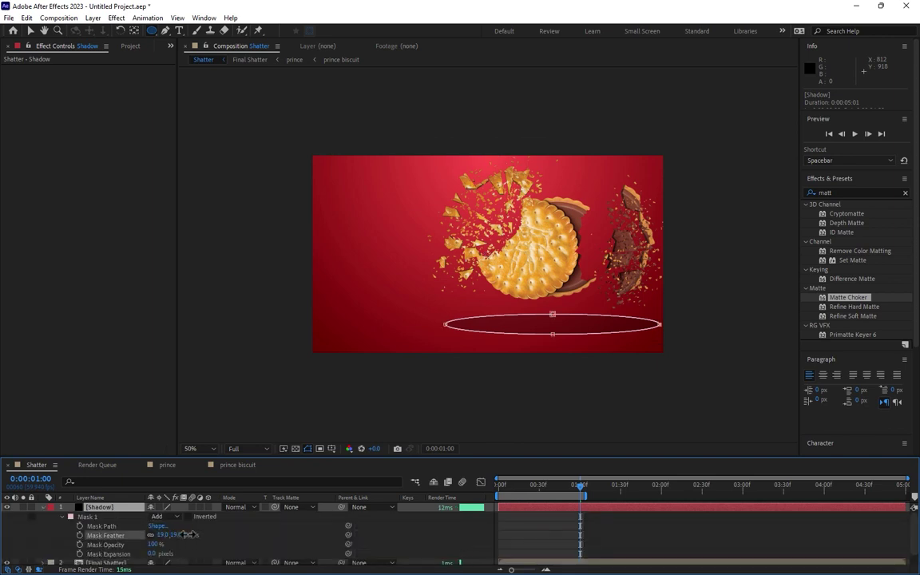
click(251, 545)
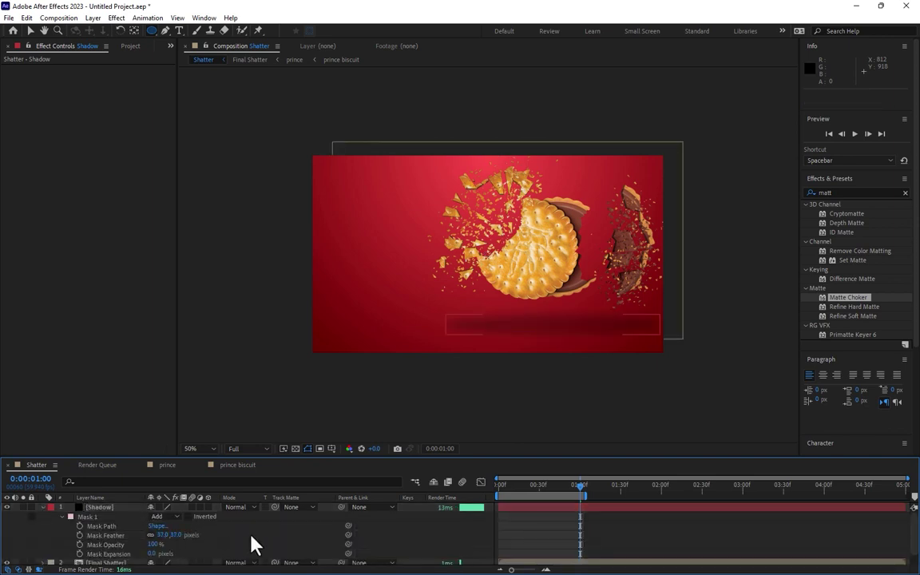
Lower the Shadow layer's opacity to 14% for a faint shadow.
click(100, 508)
key(t)
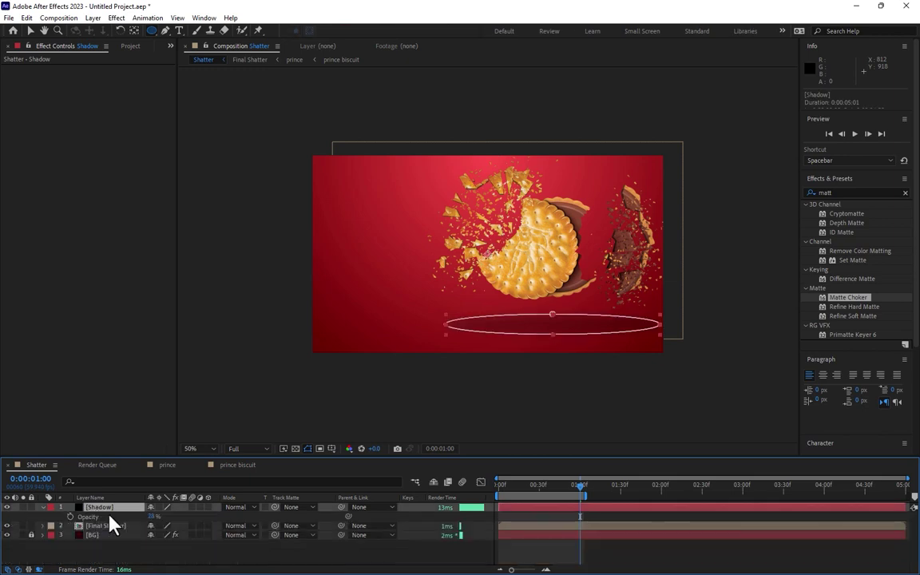
drag(151, 517, 139, 516)
click(320, 561)
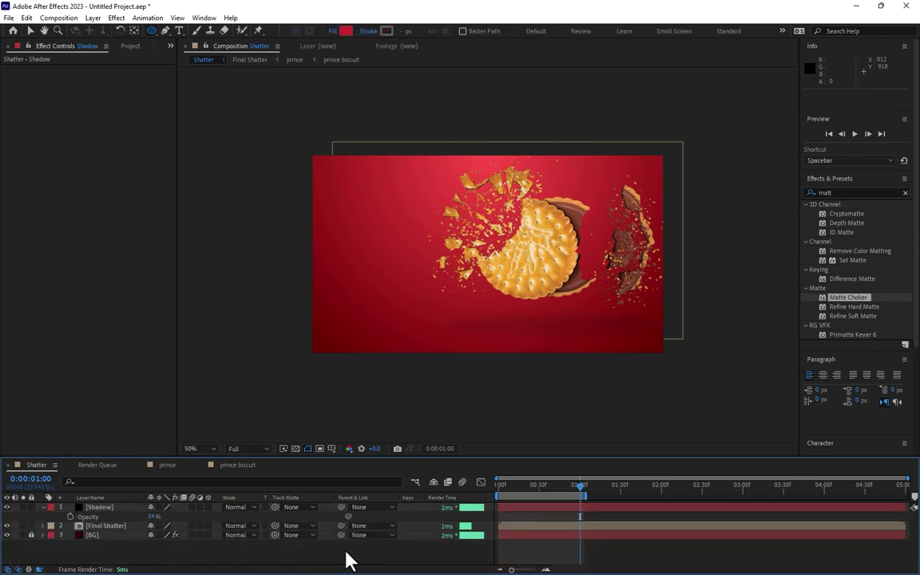